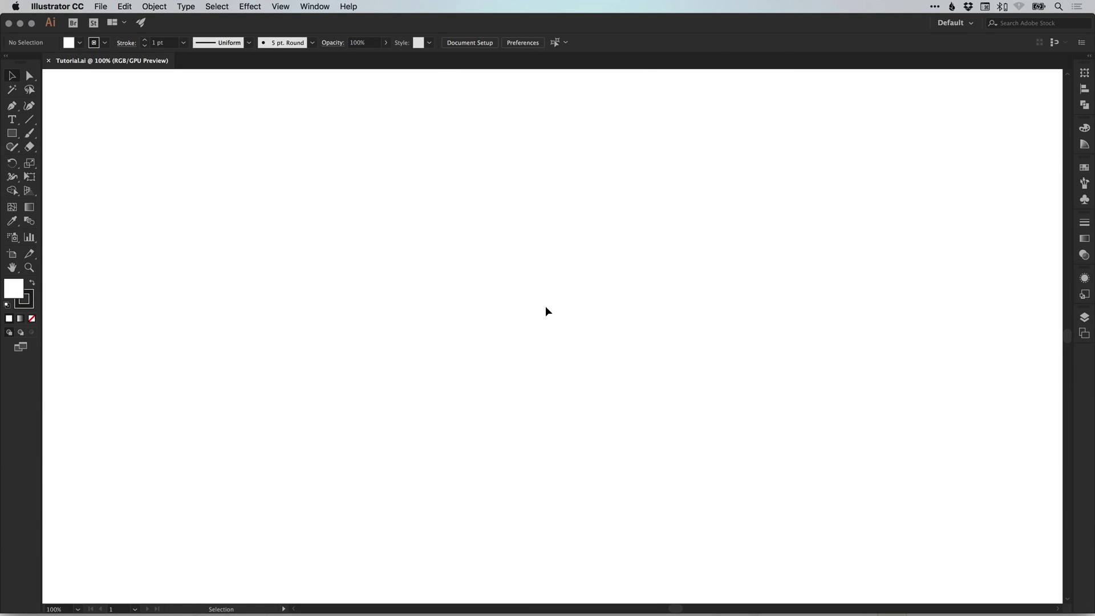
Draw a three-sided polygon (triangle) with the Polygon tool.
click(11, 136)
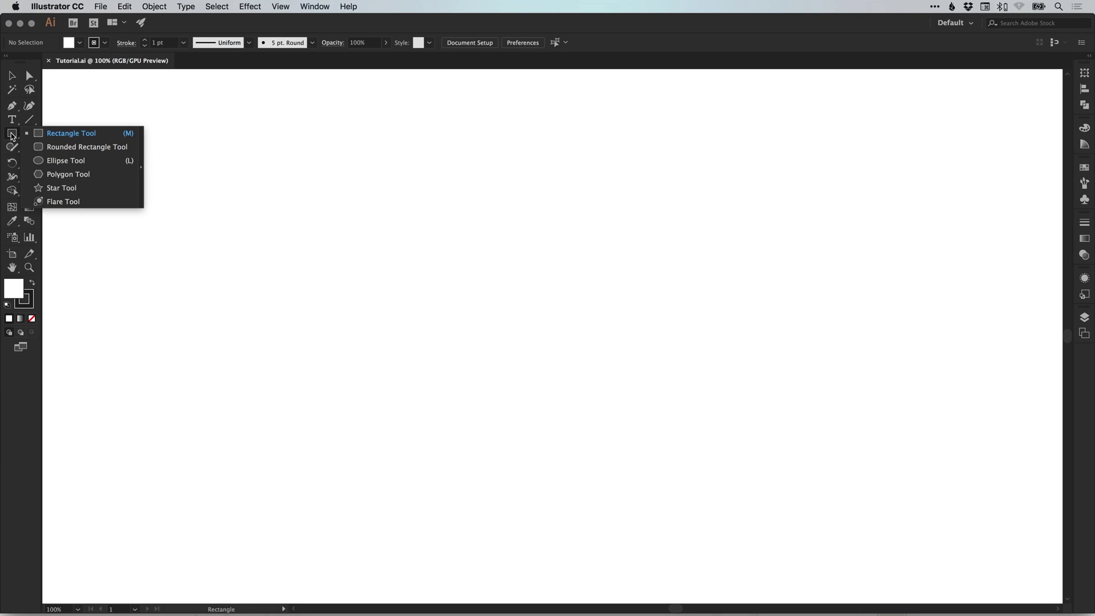
click(75, 177)
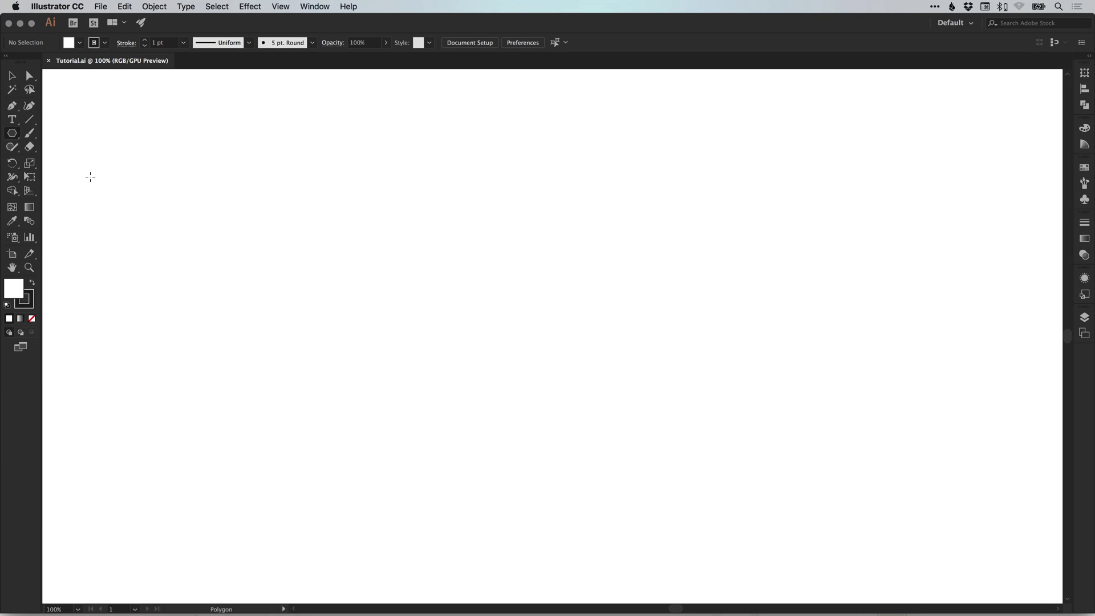
click(507, 292)
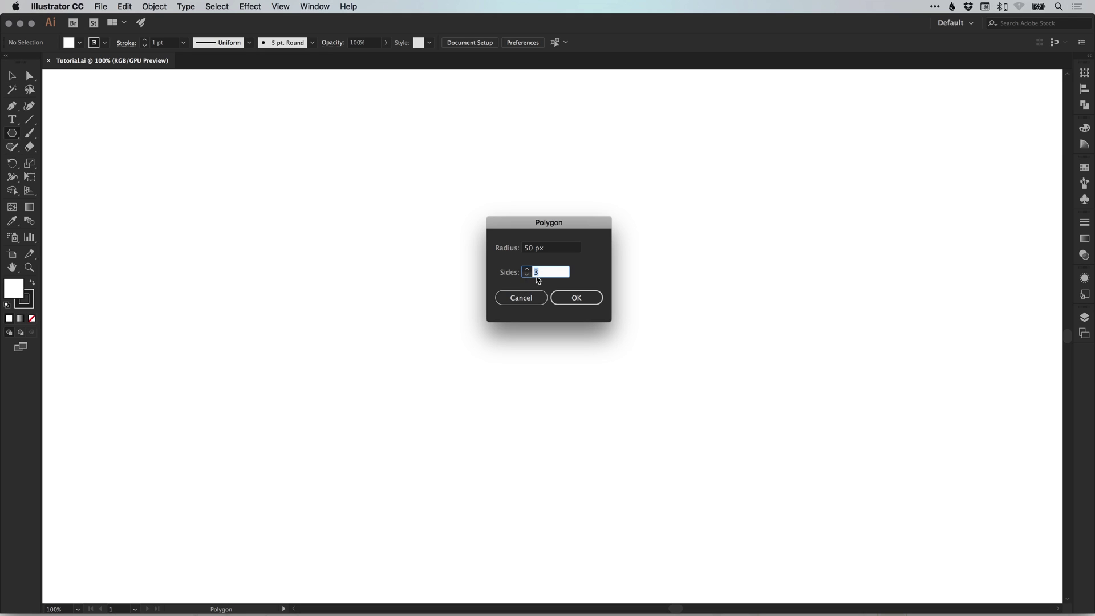
click(577, 298)
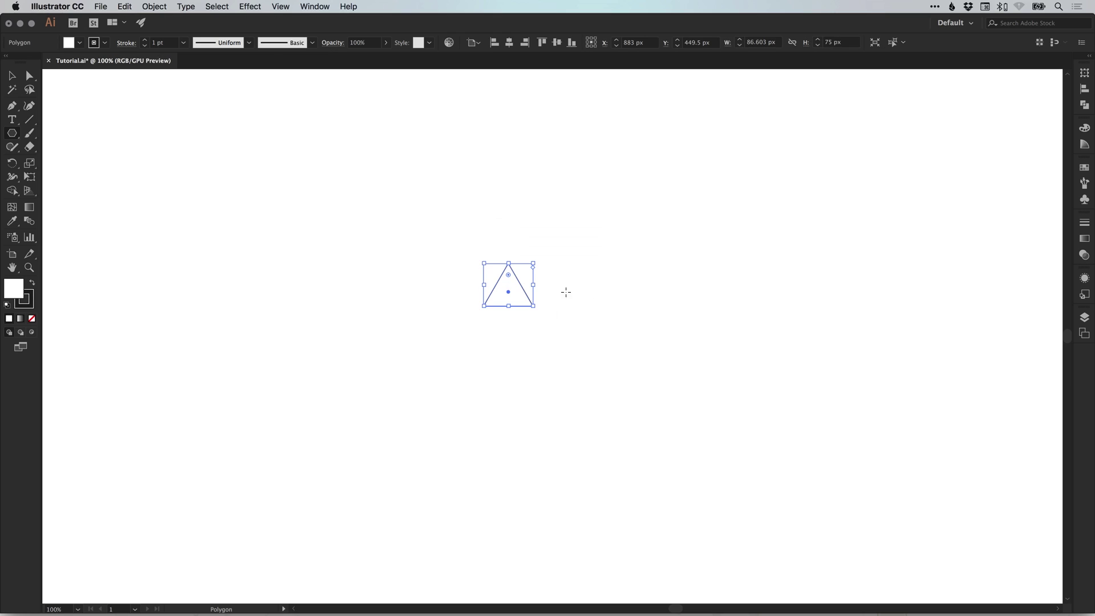
Enlarge the triangle to about 353 × 306 px, rotate it 180° and move it up-left.
click(14, 77)
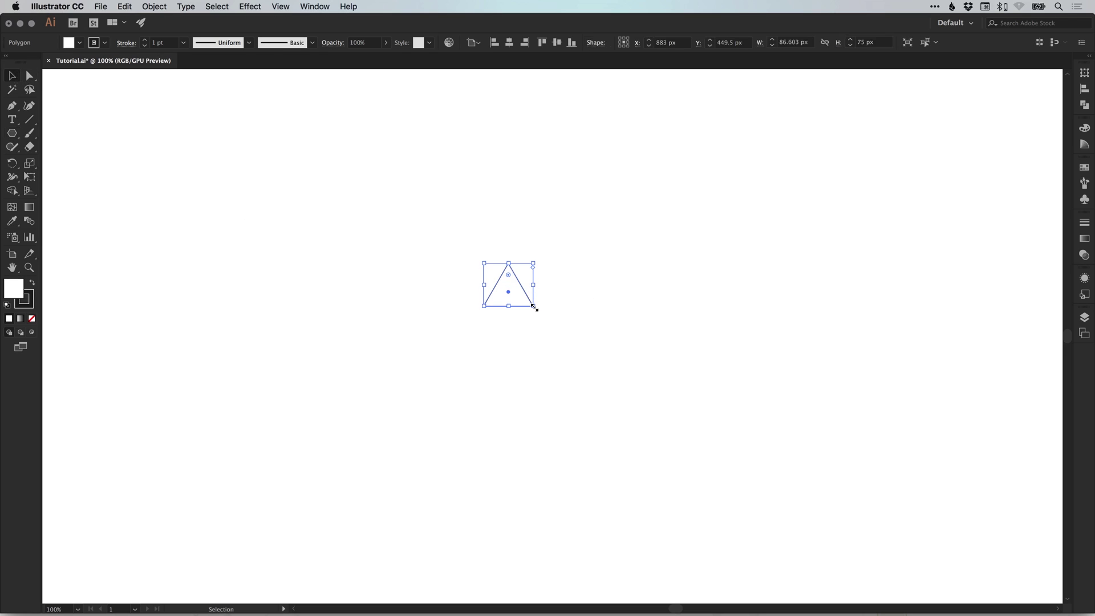
drag(534, 308, 687, 437)
drag(618, 347, 555, 311)
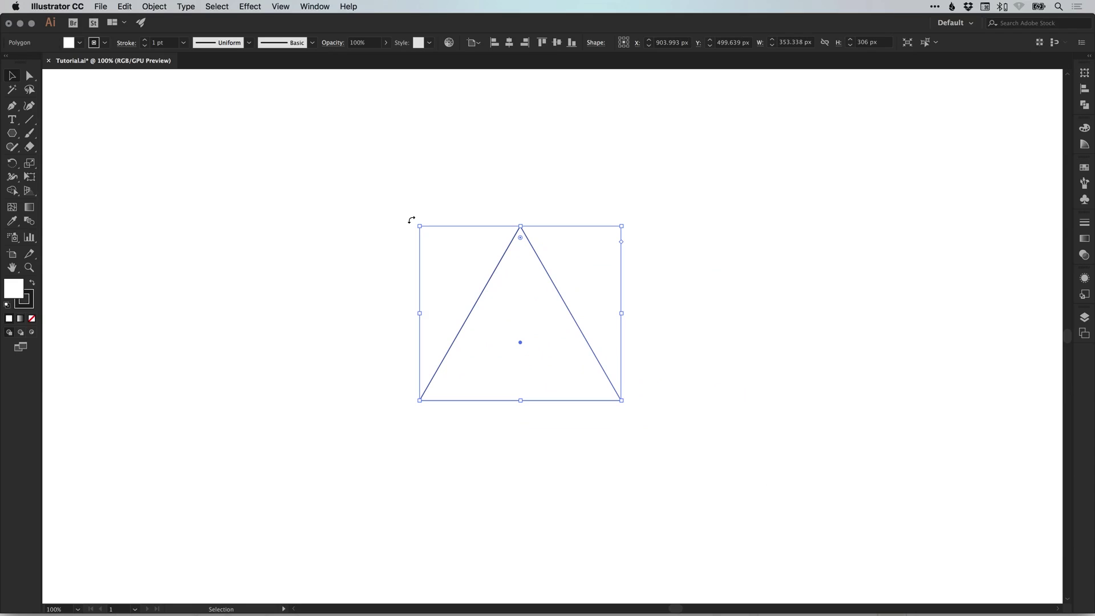
drag(459, 213, 593, 411)
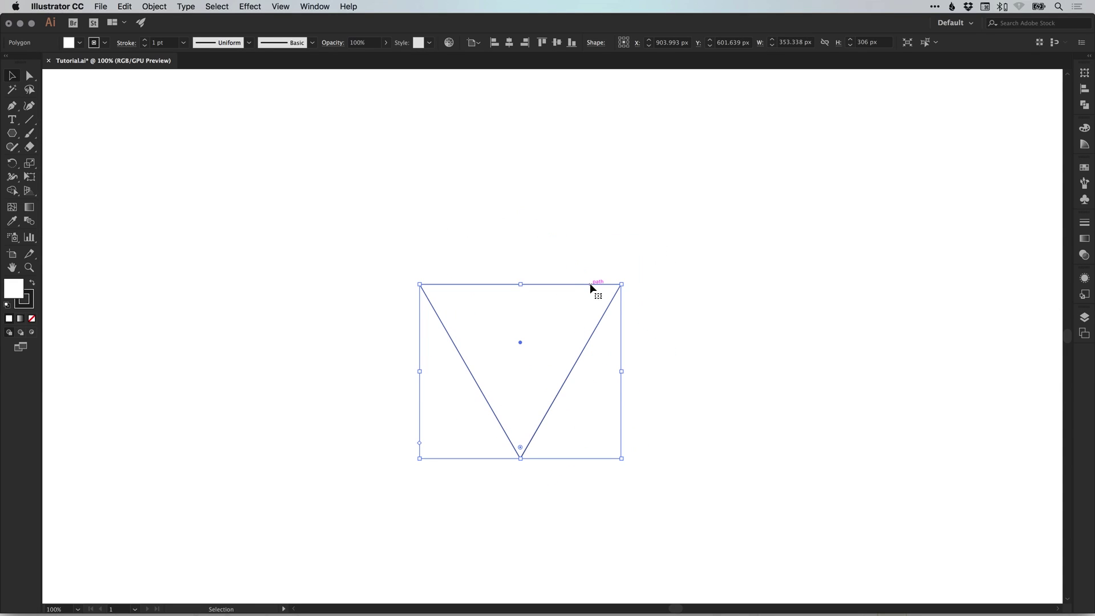
drag(590, 283, 489, 226)
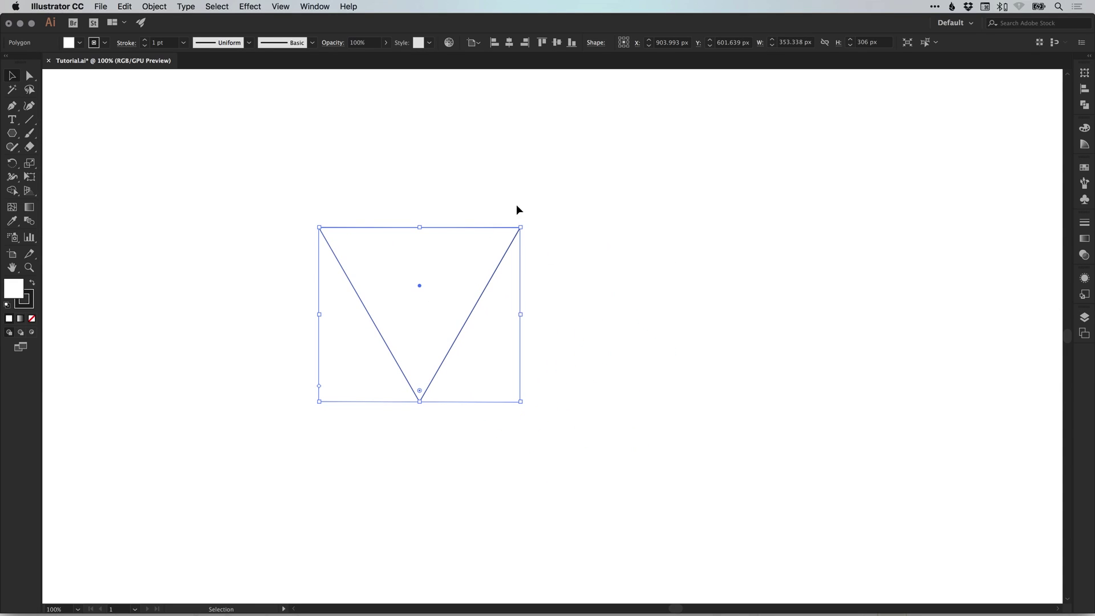
Remove the triangle's outline, fill it yellow and enlarge it to about 443 × 384 px.
click(29, 302)
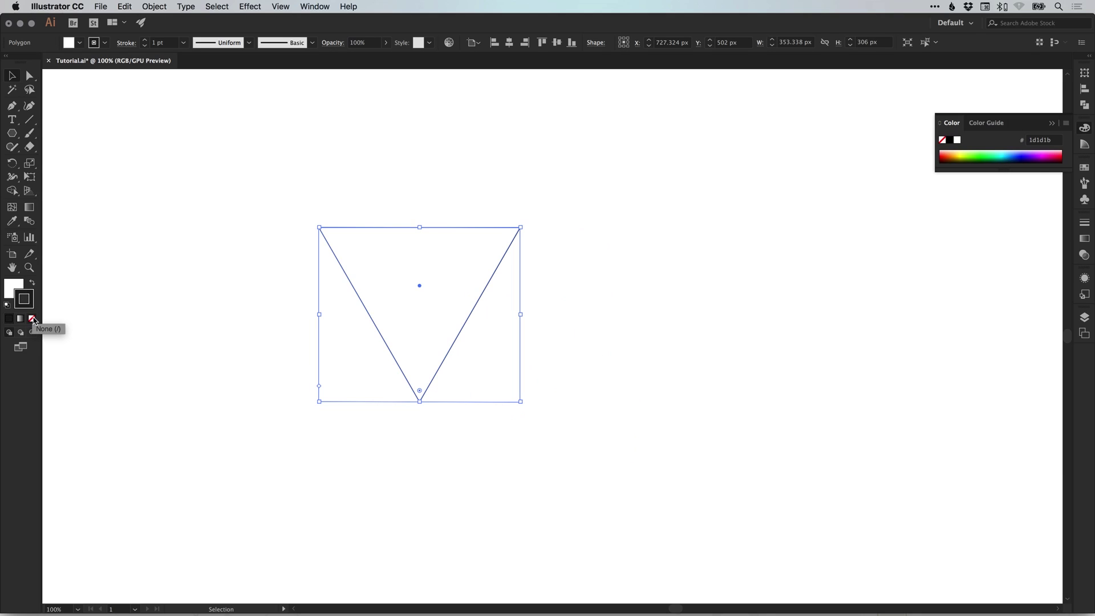
click(32, 320)
click(1084, 167)
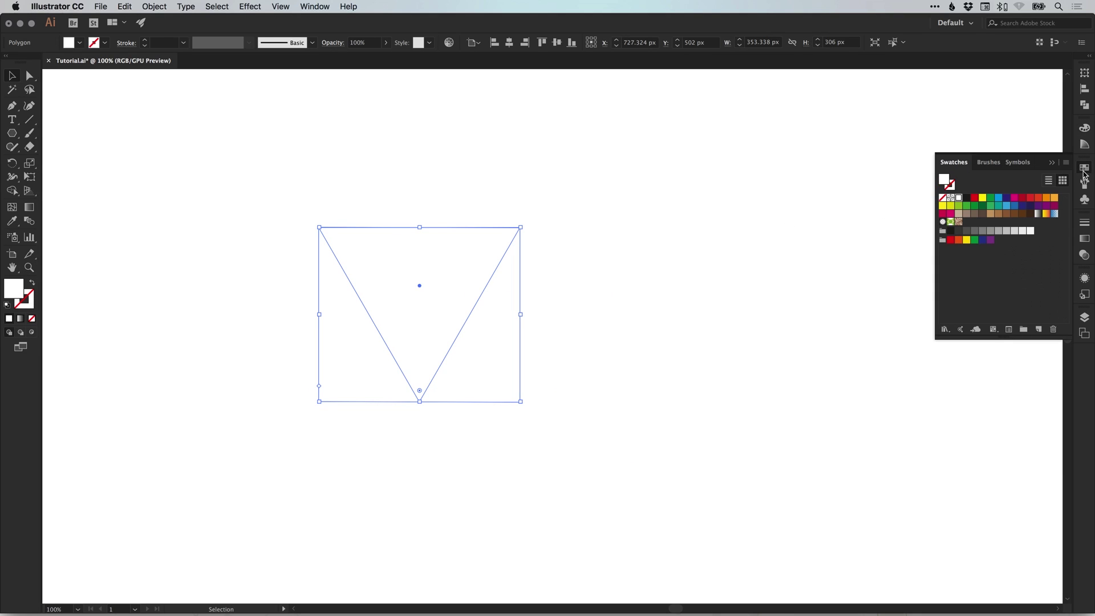
drag(983, 199, 476, 275)
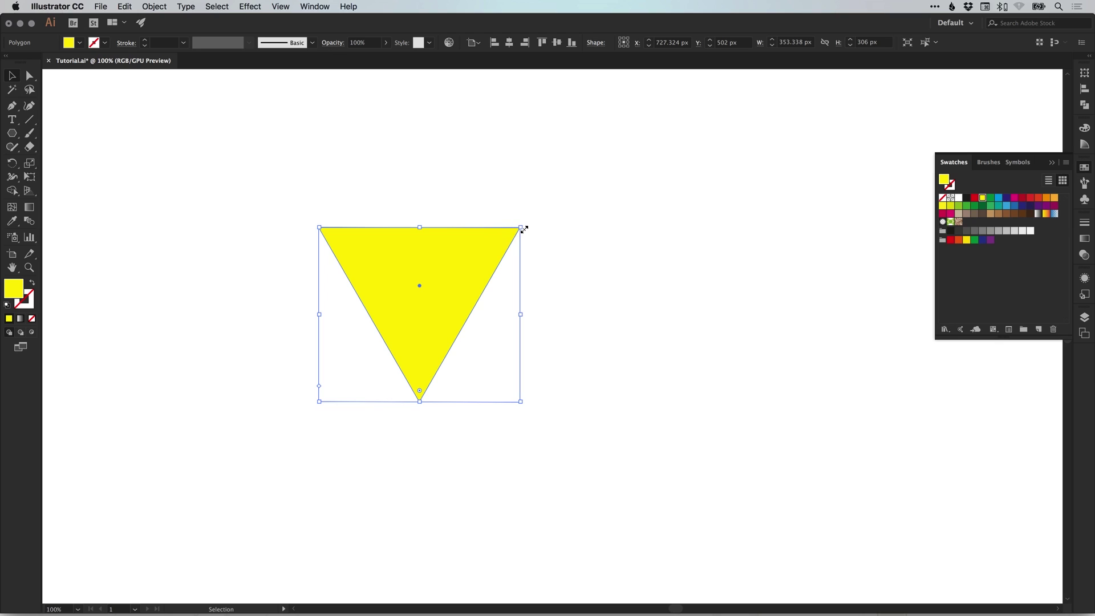
drag(523, 229, 548, 211)
click(1083, 167)
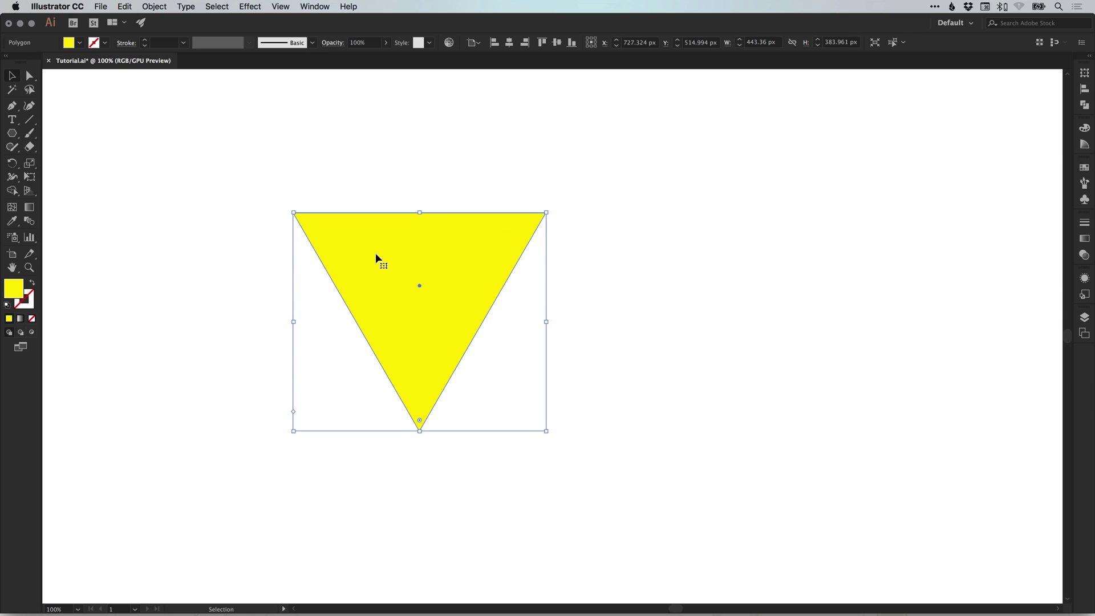
Duplicate the triangle to the right and fill the copy blue.
drag(374, 251, 439, 253)
click(441, 170)
click(502, 365)
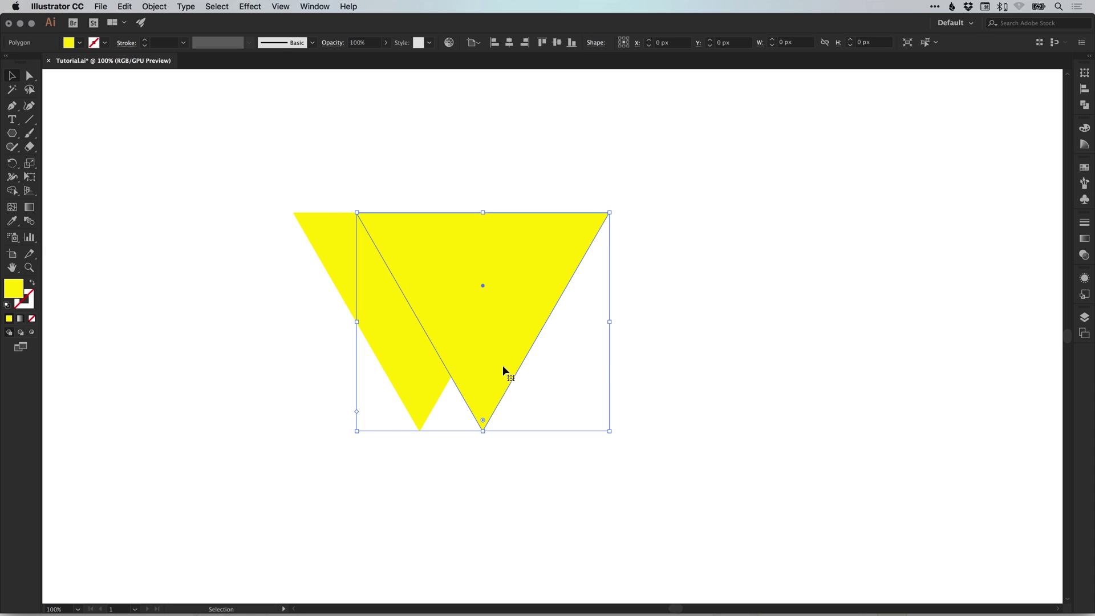
click(1083, 171)
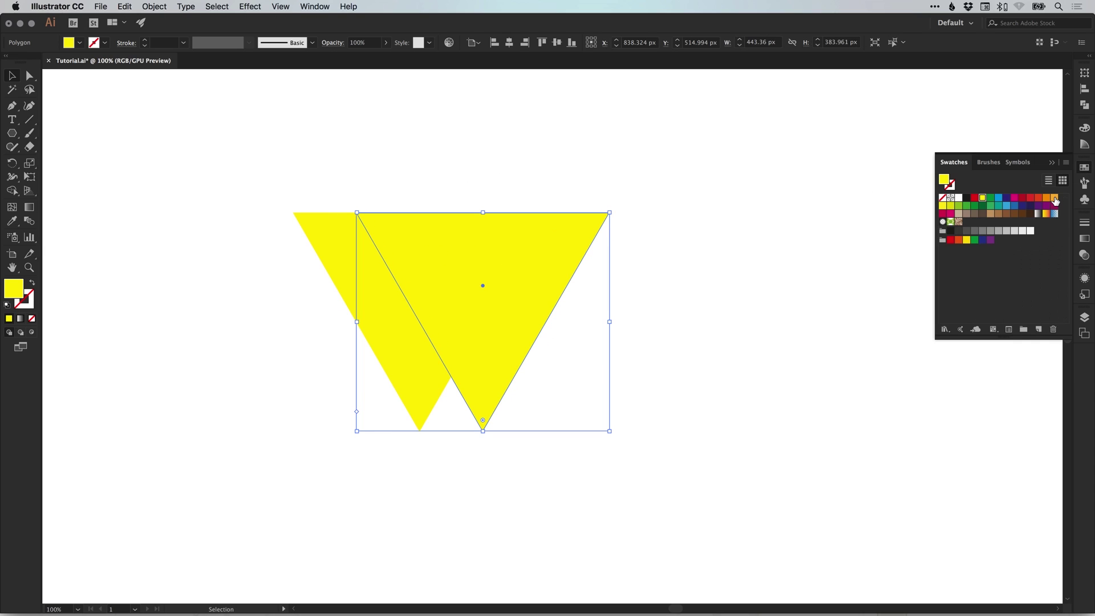
click(998, 198)
click(684, 215)
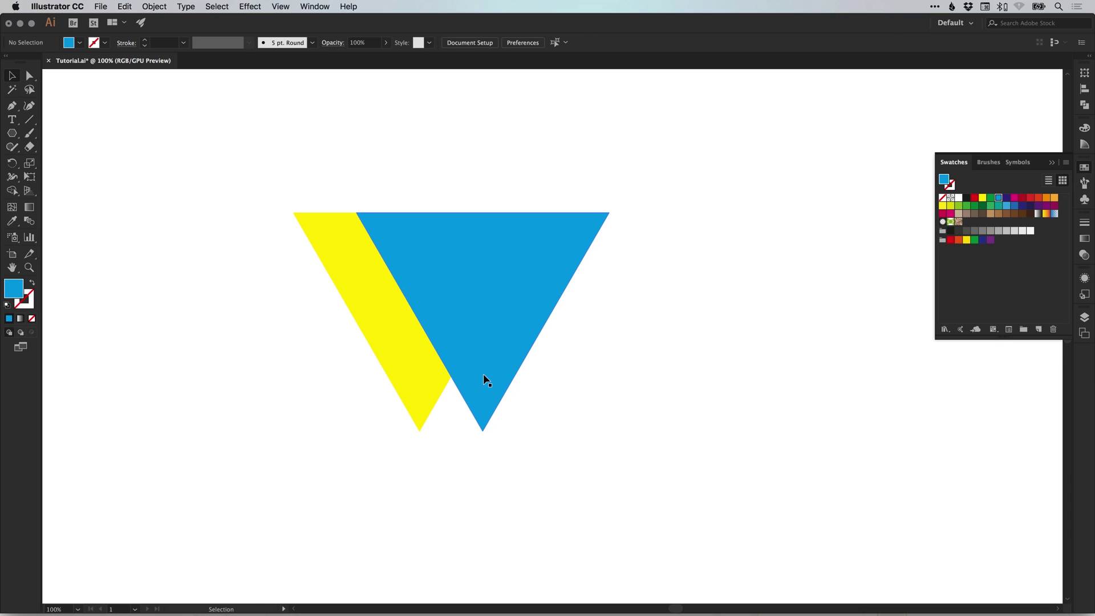
Duplicate the blue triangle up-left and make the copy white.
drag(484, 381, 452, 338)
key(z)
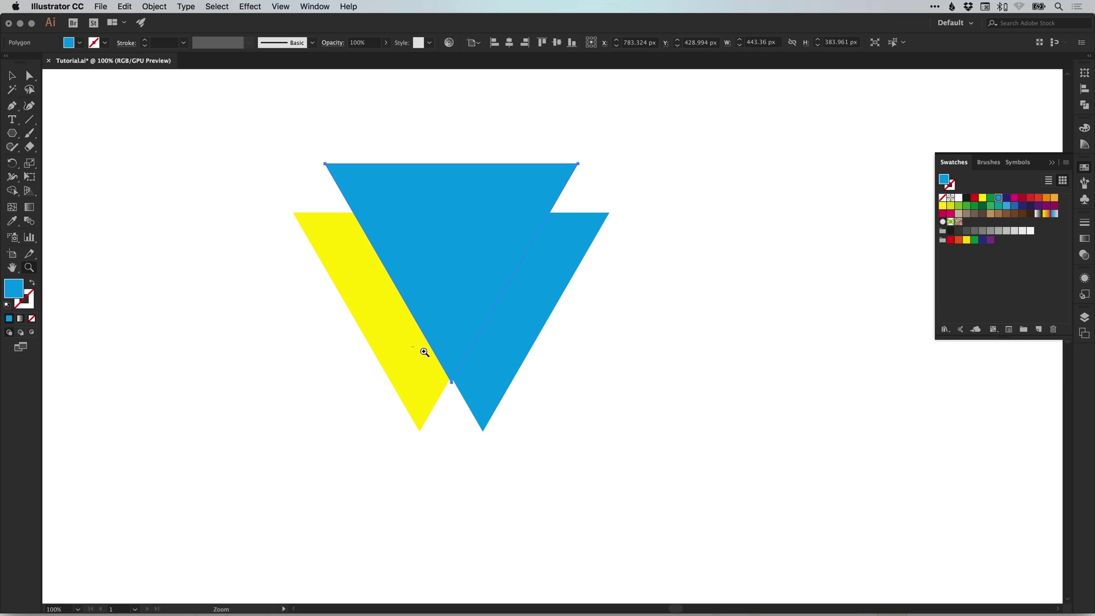
drag(491, 395, 521, 376)
key(v)
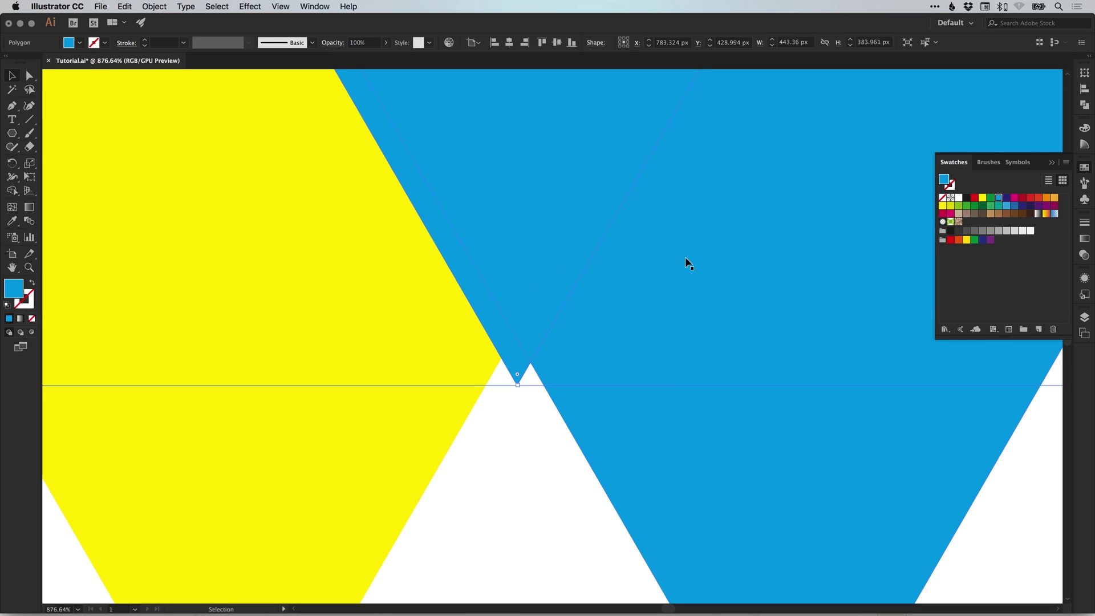
click(958, 198)
drag(518, 330, 513, 271)
Align the white triangle's tip with the crossing point of the two triangles.
key(z)
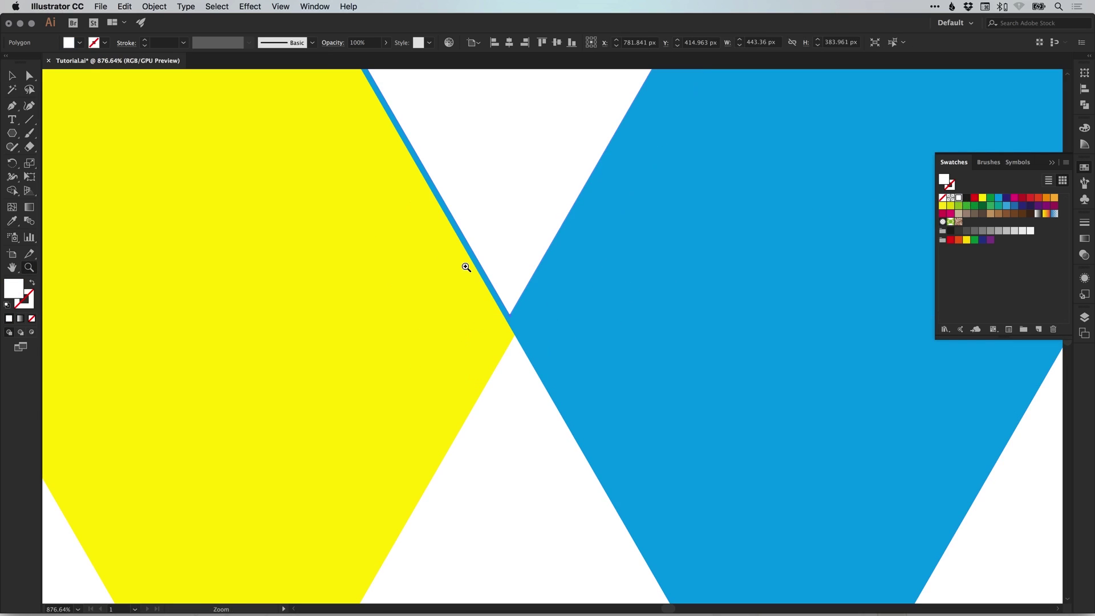
drag(507, 317, 547, 308)
key(v)
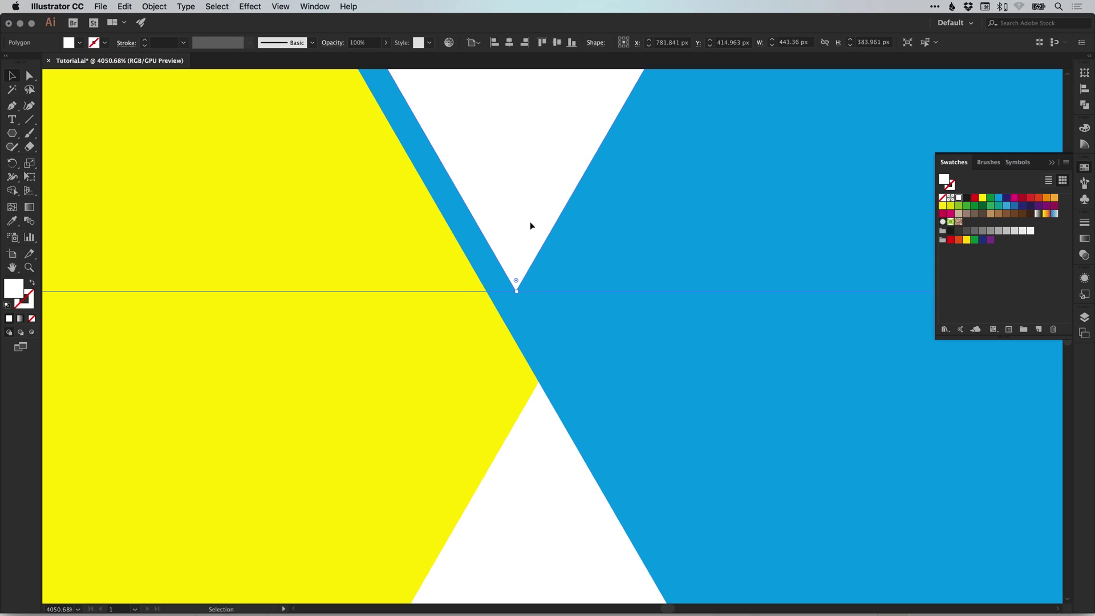
drag(530, 225, 506, 354)
scroll(505, 354, up, 2)
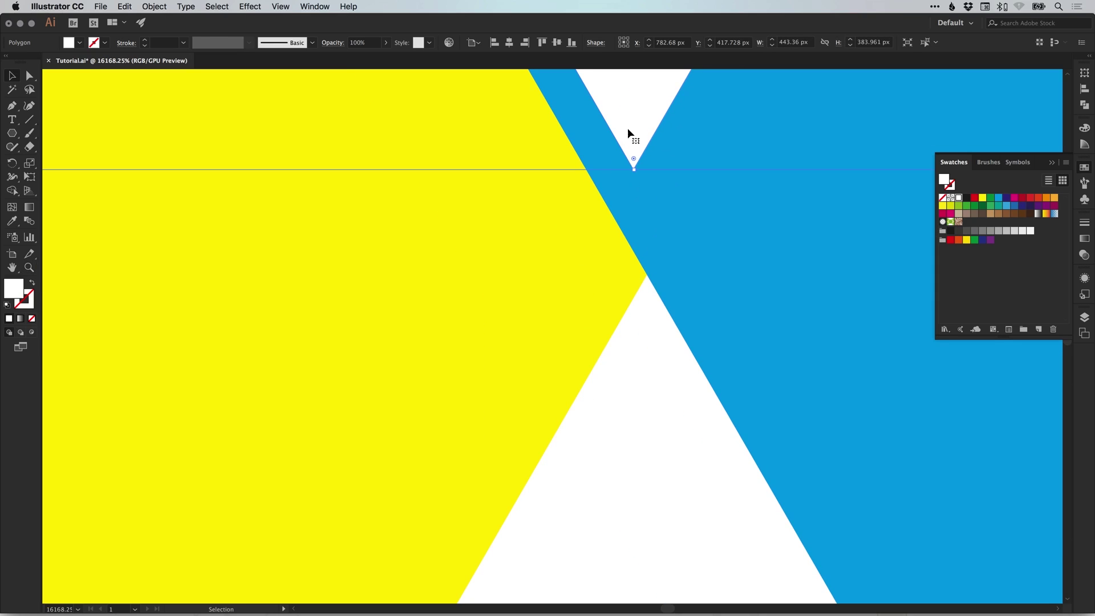
drag(628, 132, 647, 234)
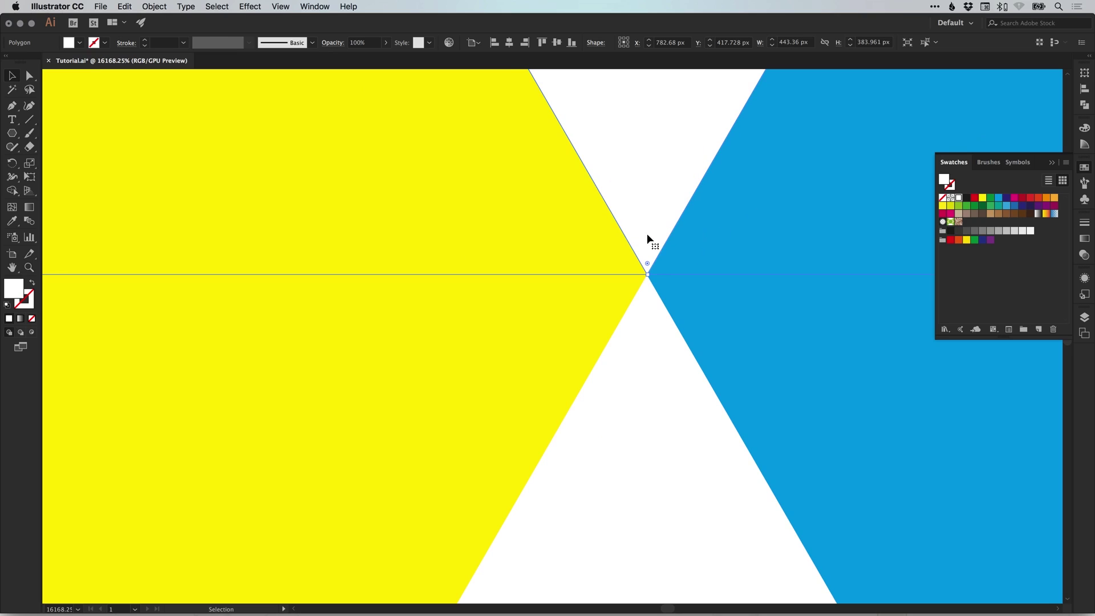
click(654, 419)
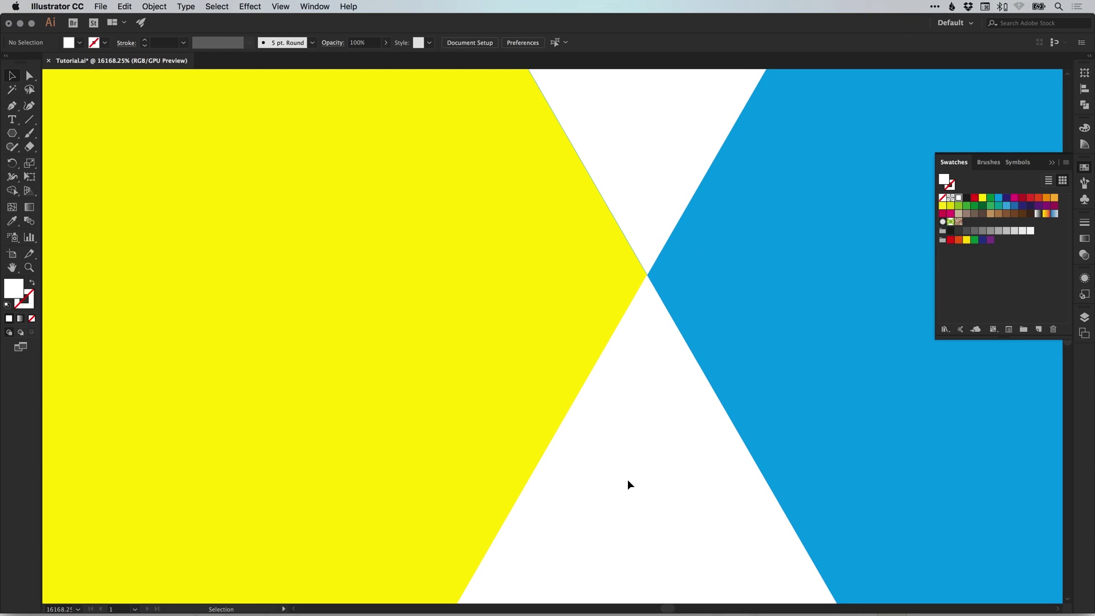
Move the white triangle straight up to notch the V's centre.
key(a)
key(super+minus)
key(super+minus)
key(super+minus)
key(super+minus)
key(super+minus)
key(super+minus)
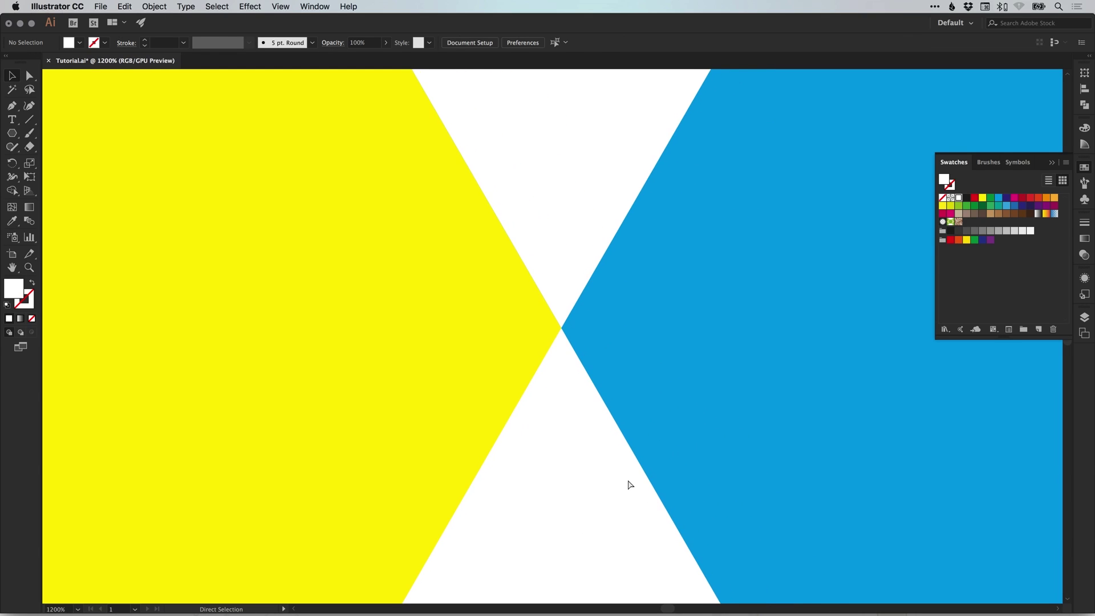
key(super+minus)
key(super+minus)
key(super+minus)
key(super+minus)
key(super+minus)
key(super+minus)
key(super+minus)
key(super+minus)
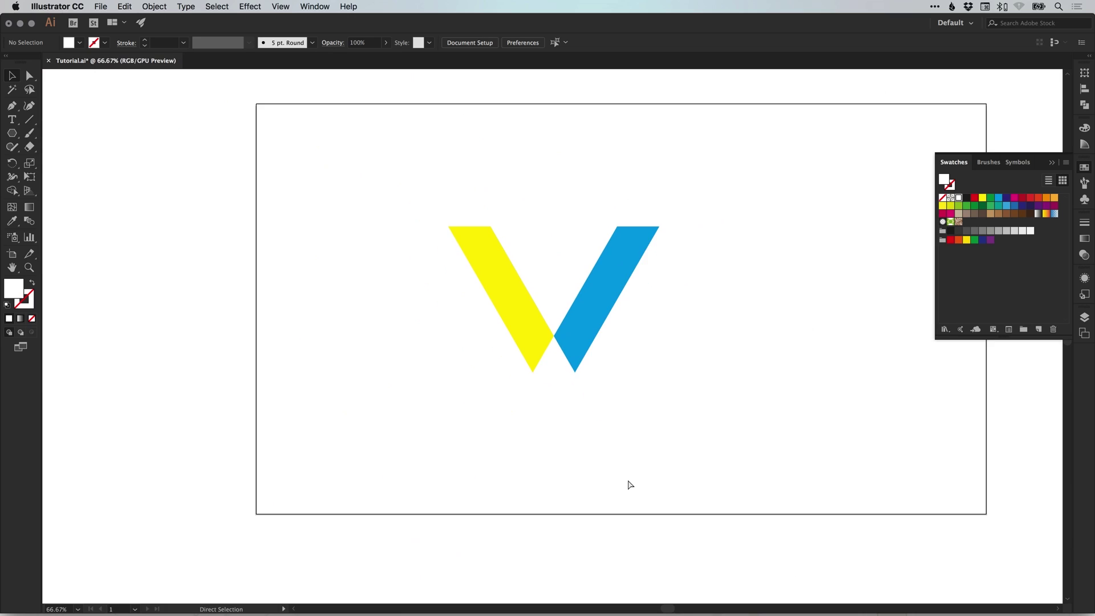
key(v)
scroll(660, 283, up, 3)
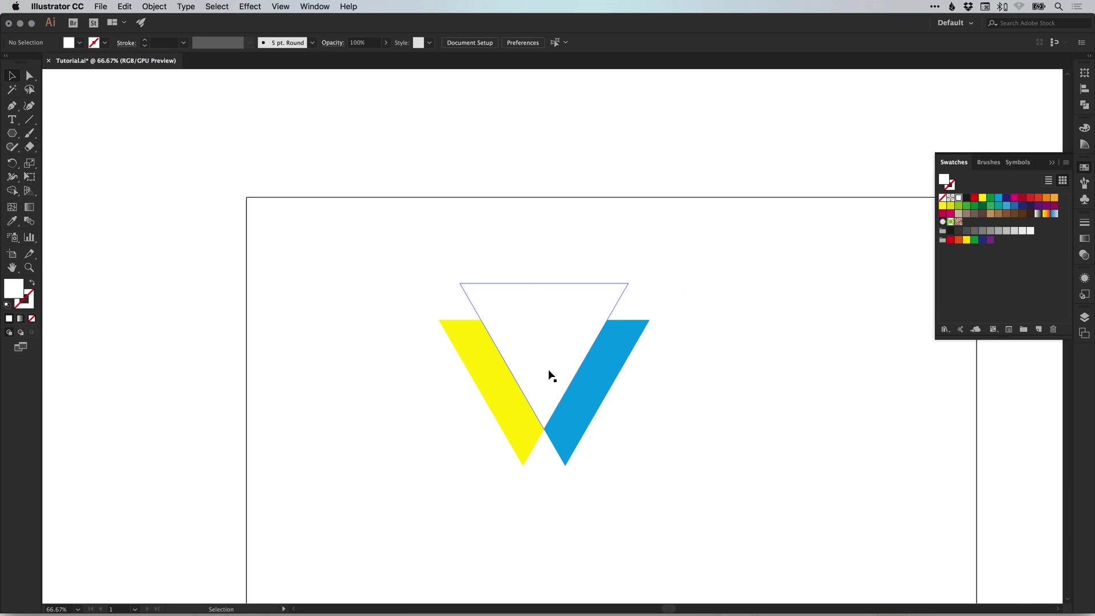
scroll(546, 325, up, 3)
drag(564, 349, 583, 171)
Draw a small rectangle at the yellow shape's top-left corner.
drag(441, 257, 457, 298)
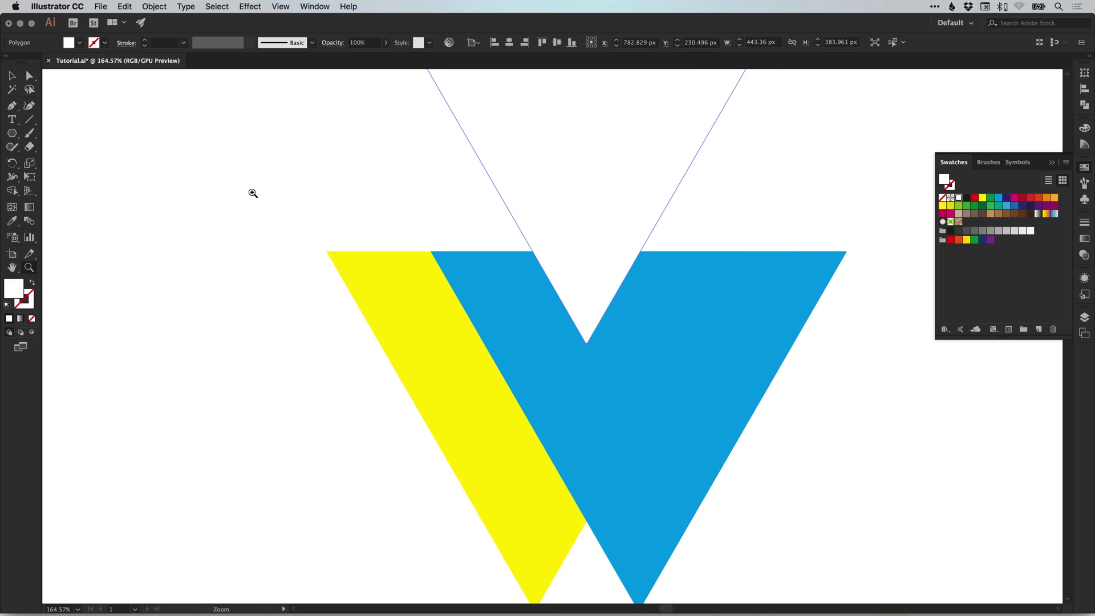
drag(252, 191, 630, 319)
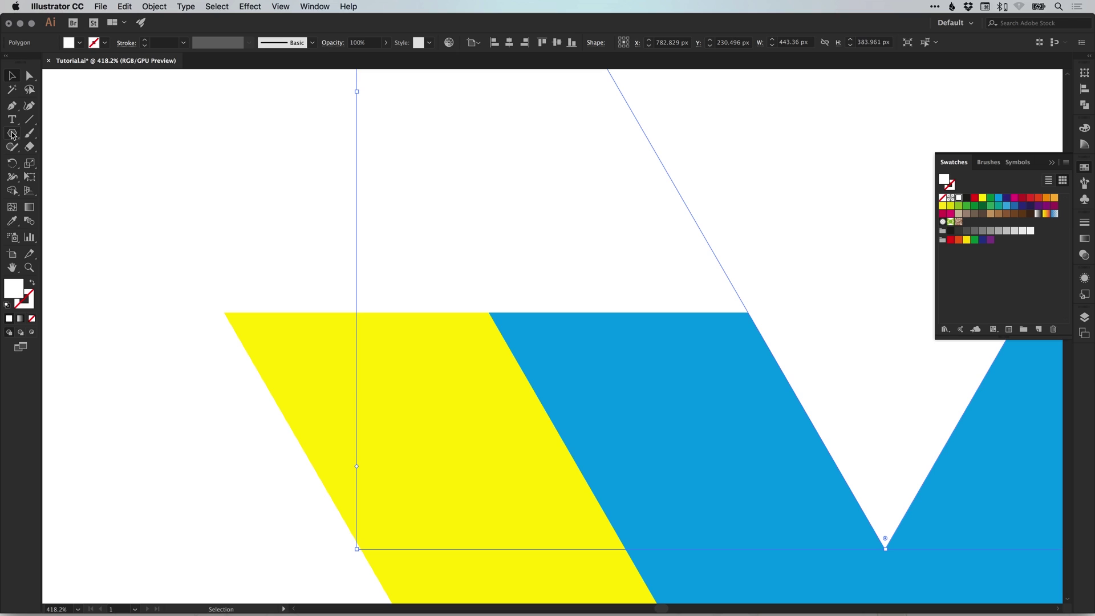
drag(12, 135, 58, 132)
drag(172, 289, 353, 366)
Align the red rectangle with the yellow top edge, widen it to about 110 px and flatten it into a thin bar.
key(v)
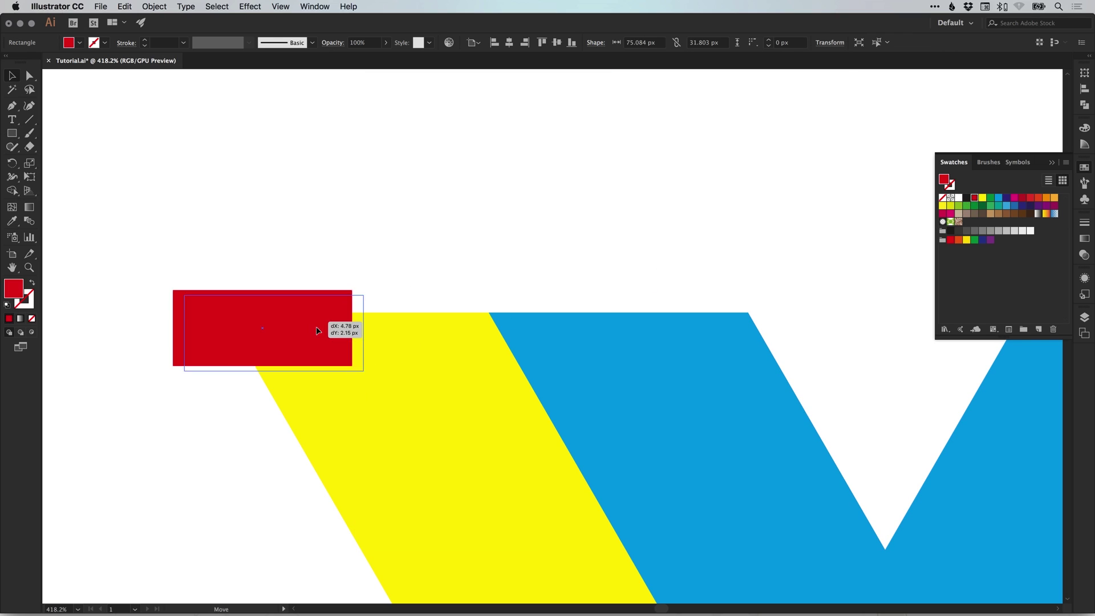
drag(342, 325, 406, 356)
key(z)
drag(203, 288, 530, 394)
key(v)
drag(489, 345, 457, 322)
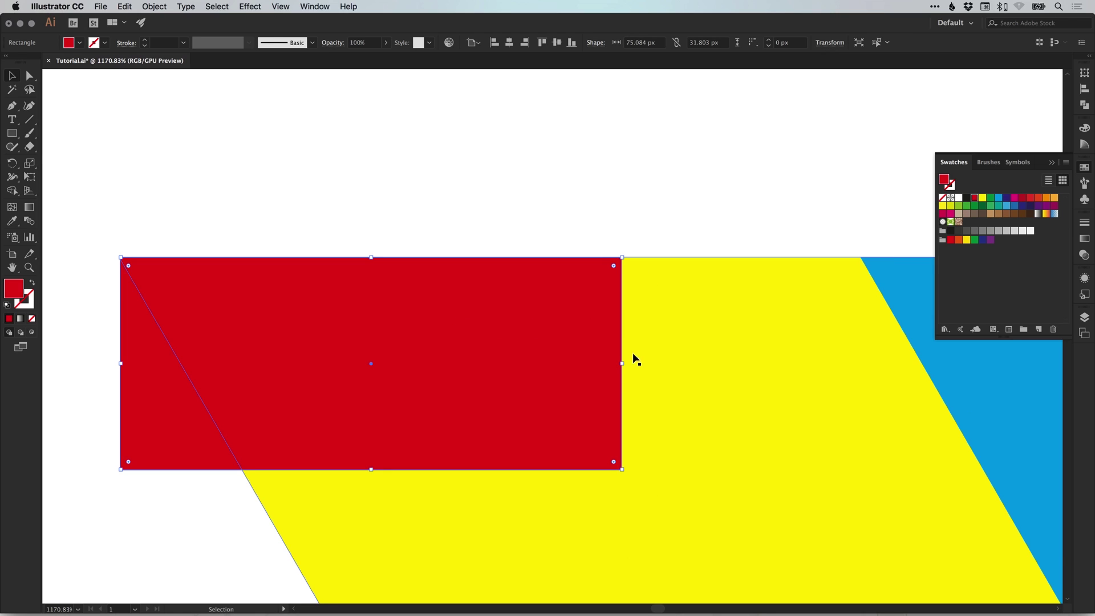
drag(622, 363, 859, 344)
drag(492, 470, 598, 272)
Adjust the white polygon's vertical position near the blue shape's top corner.
key(space)
drag(616, 285, 497, 307)
scroll(399, 319, right, 10)
scroll(533, 324, left, 5)
drag(738, 308, 442, 301)
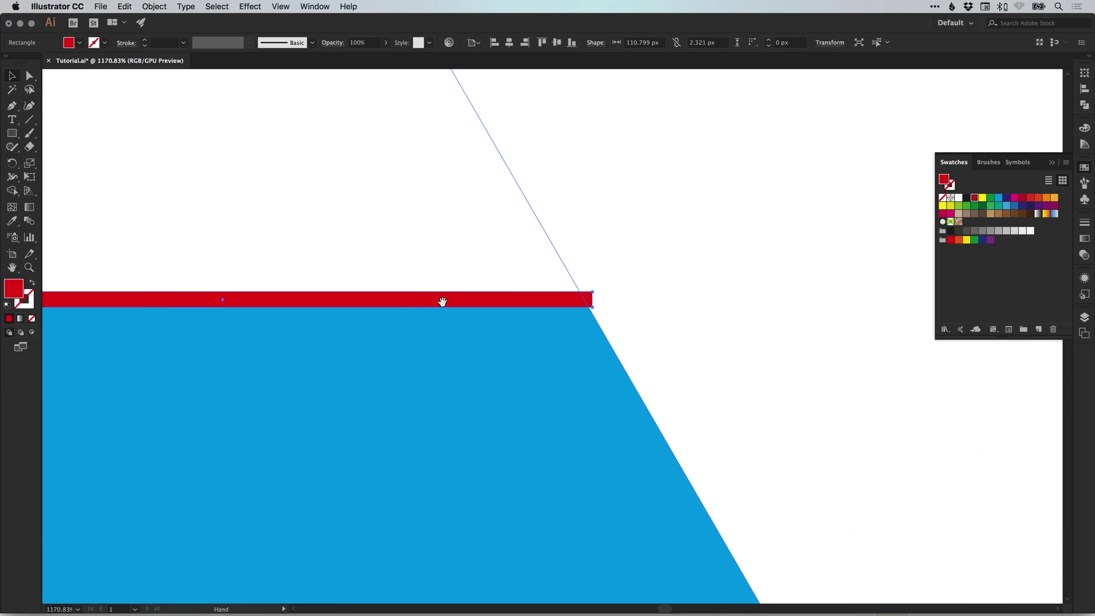
drag(681, 334, 592, 313)
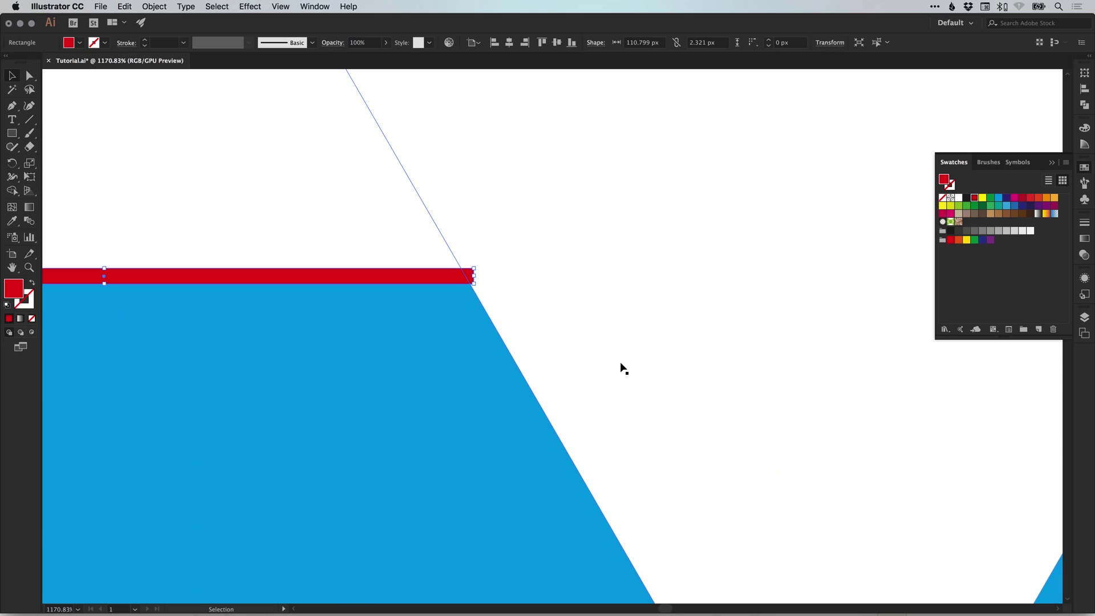
drag(621, 365, 626, 284)
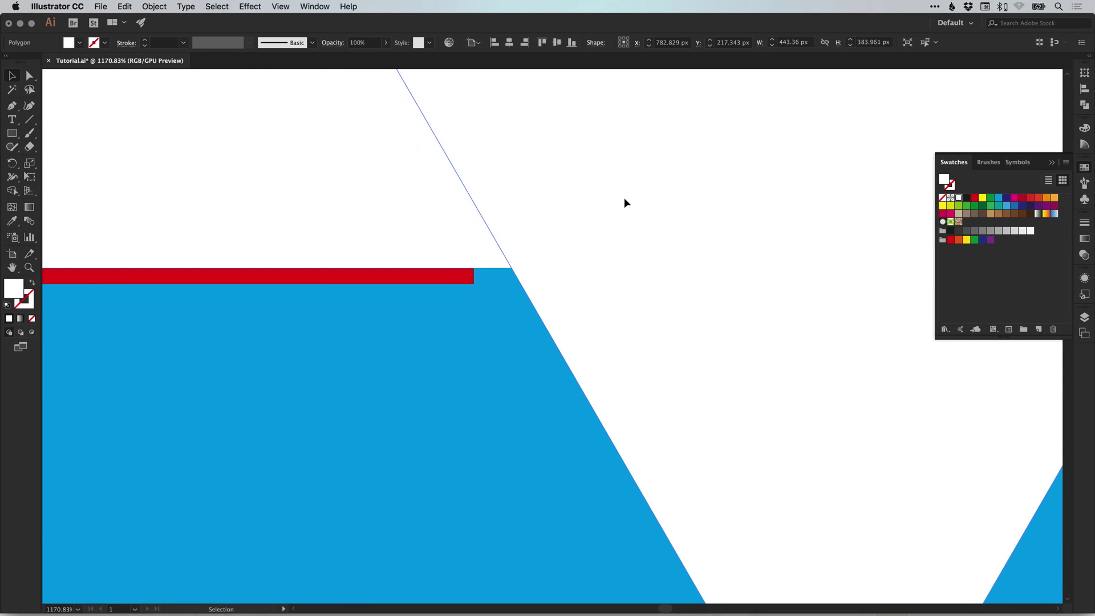
drag(624, 197, 625, 263)
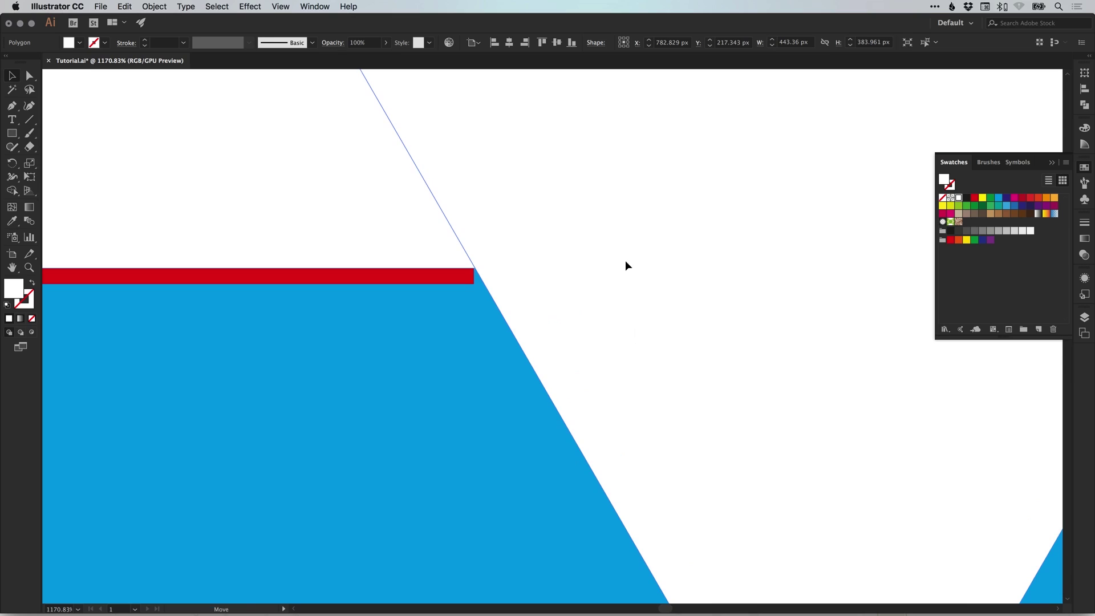
click(348, 228)
Move the red bar slightly down onto the blue shape.
key(super+minus)
key(super+minus)
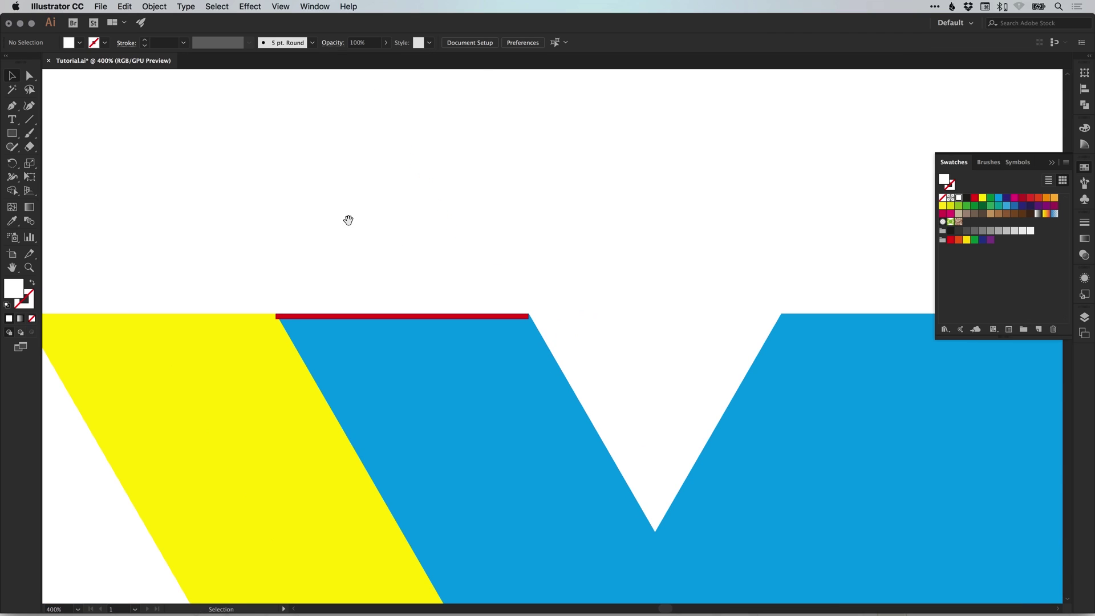
drag(350, 220, 606, 237)
drag(525, 317, 536, 328)
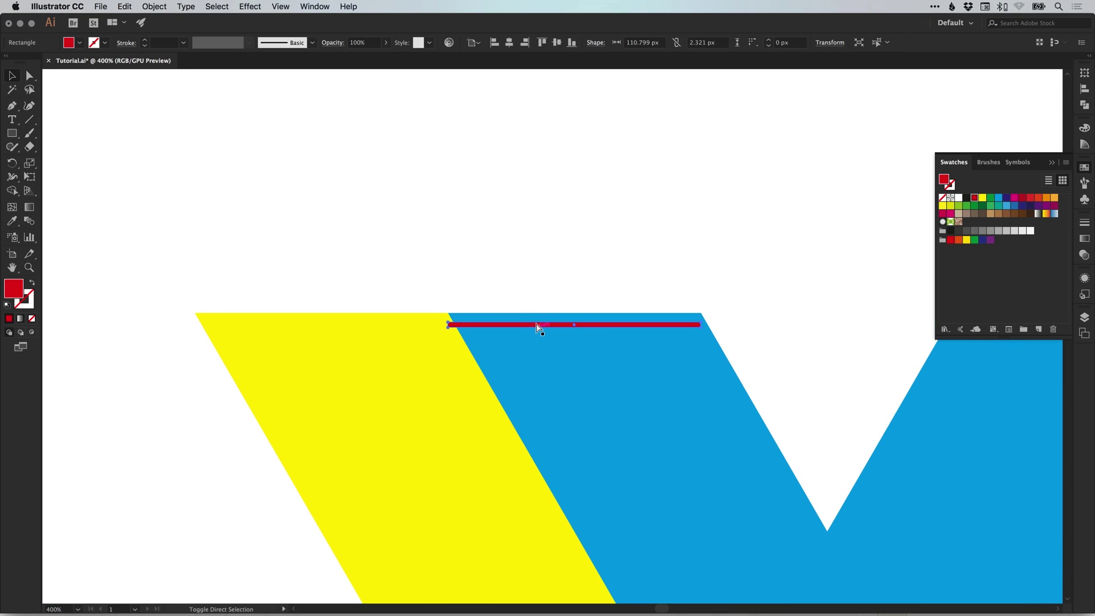
click(511, 313)
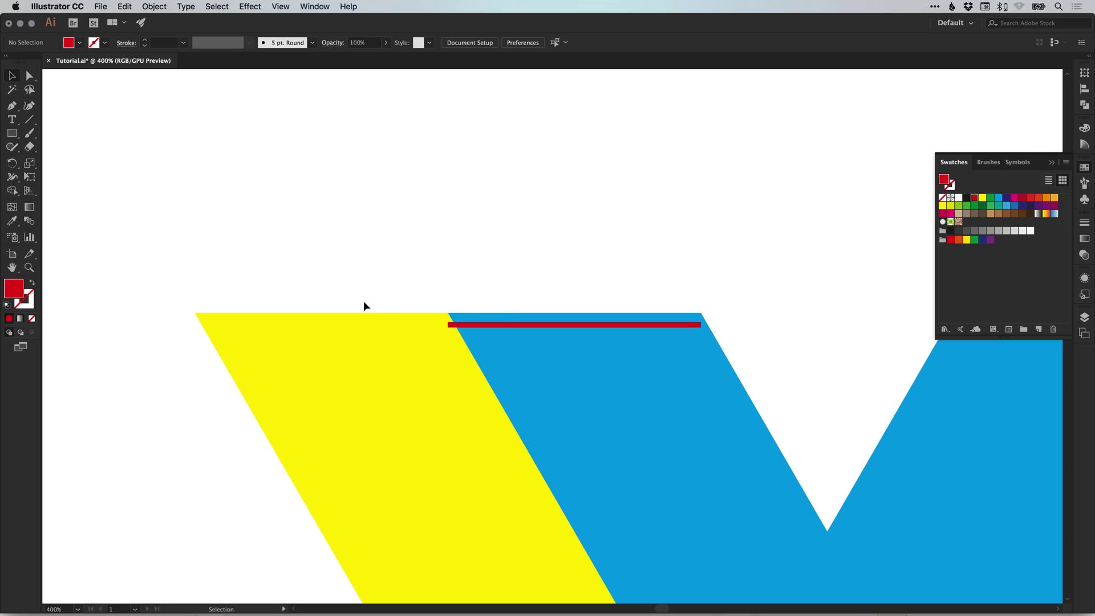
Delete the red bar and zoom out to see the whole V.
key(a)
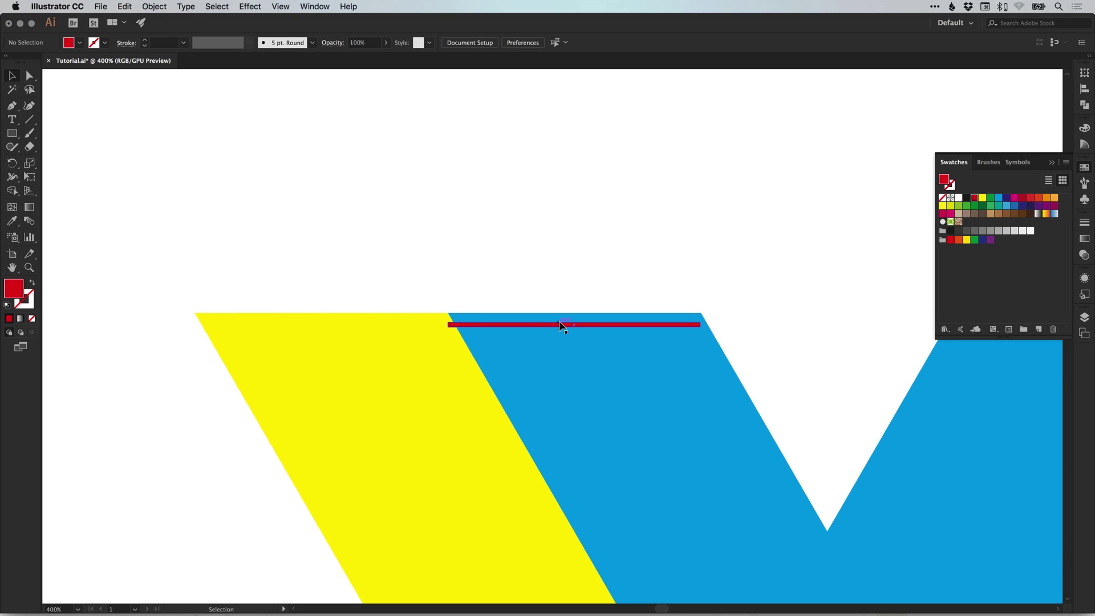
click(562, 325)
key(Delete)
key(super+minus)
key(super+minus)
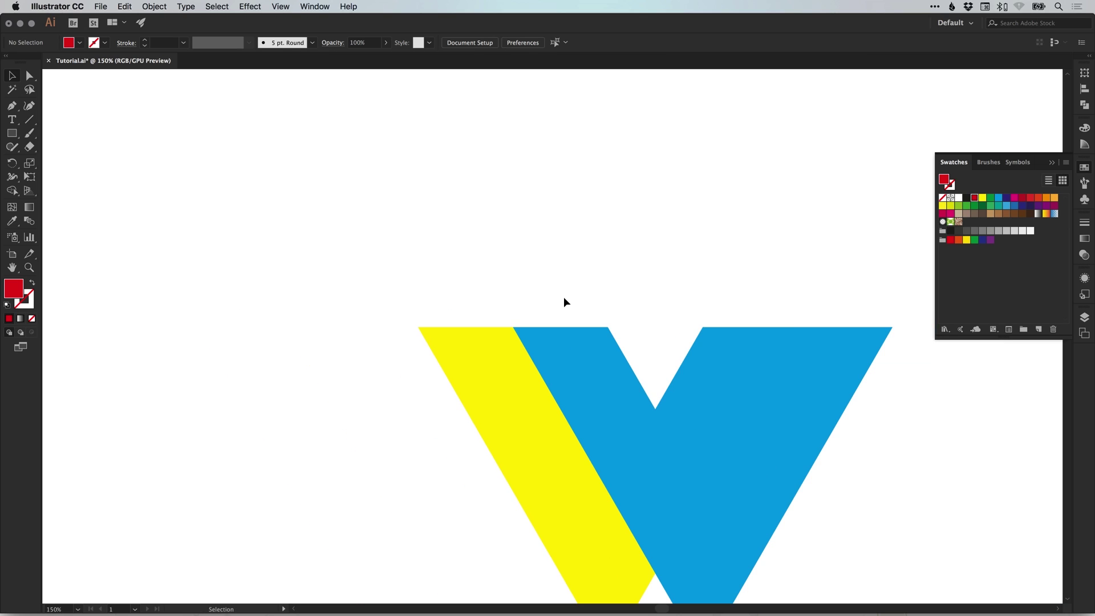
scroll(563, 296, down, 5)
scroll(564, 296, right, 4)
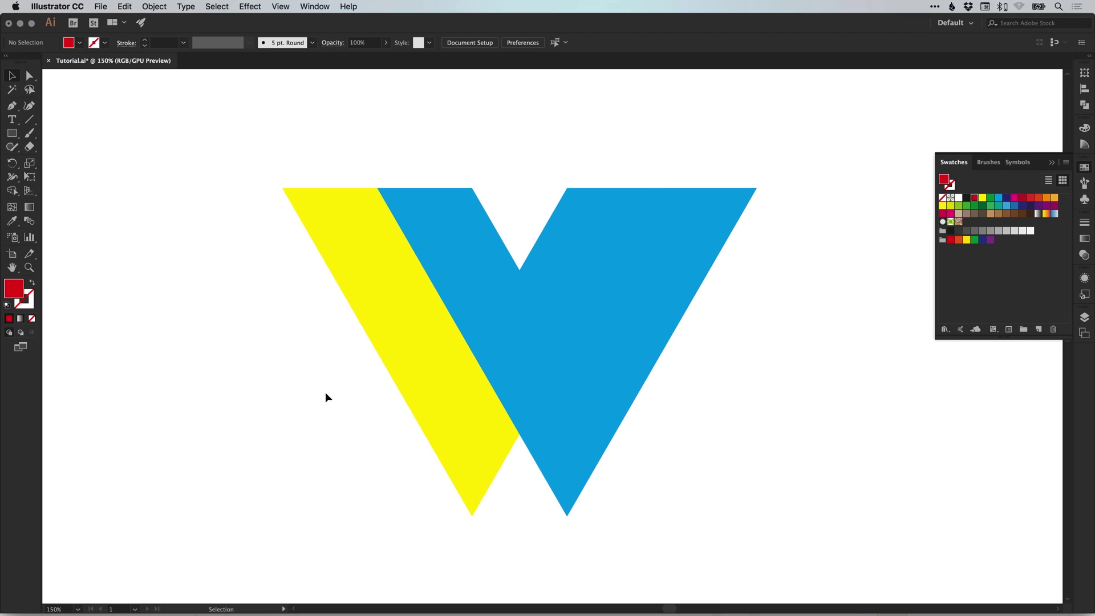
drag(288, 426, 668, 340)
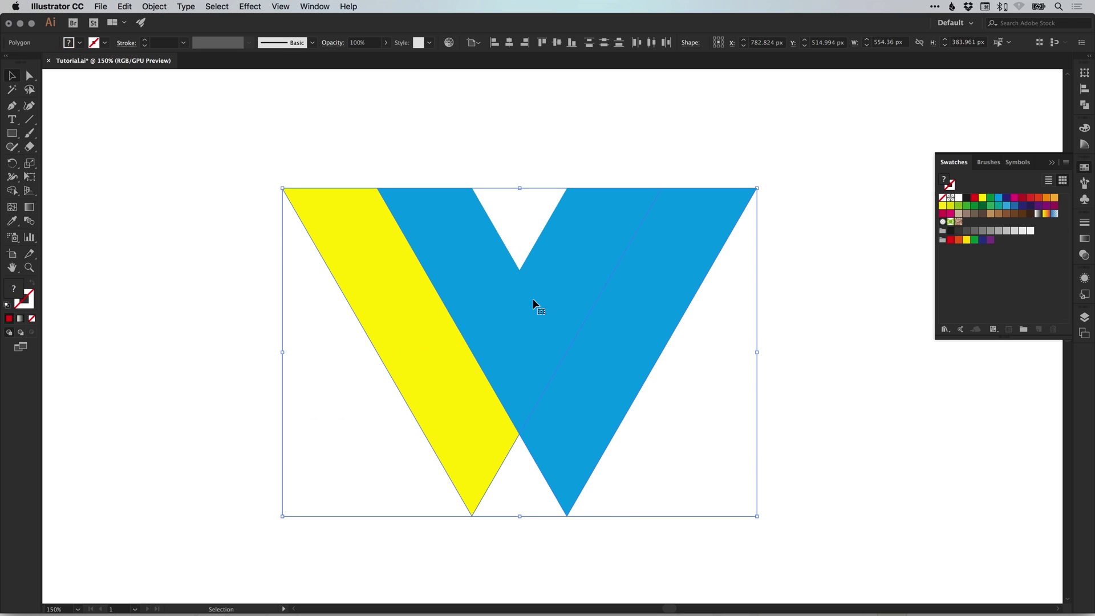
click(1084, 256)
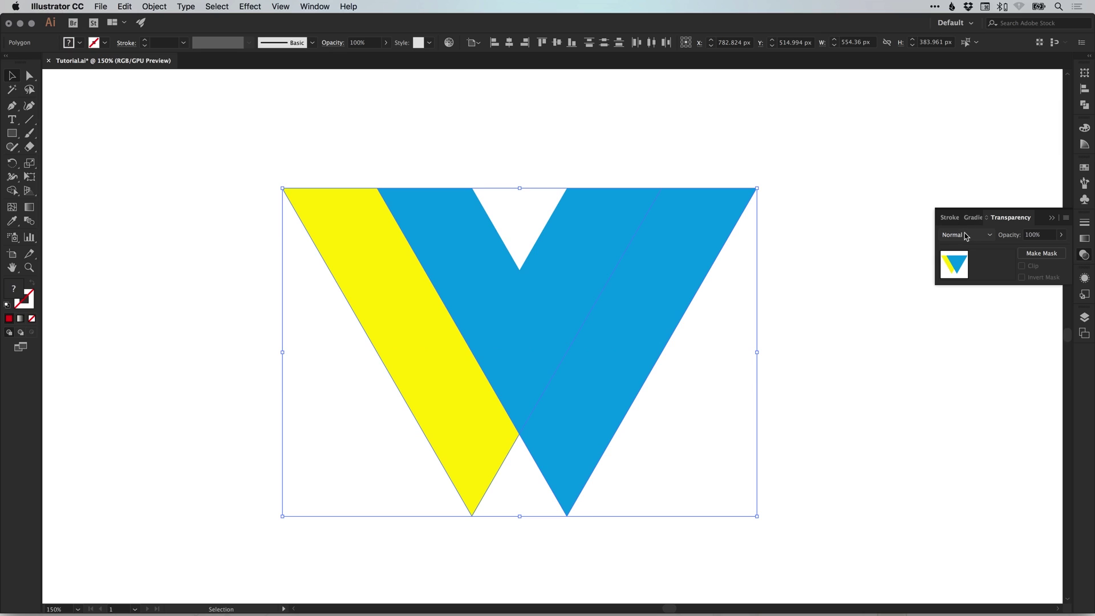
click(965, 235)
click(964, 275)
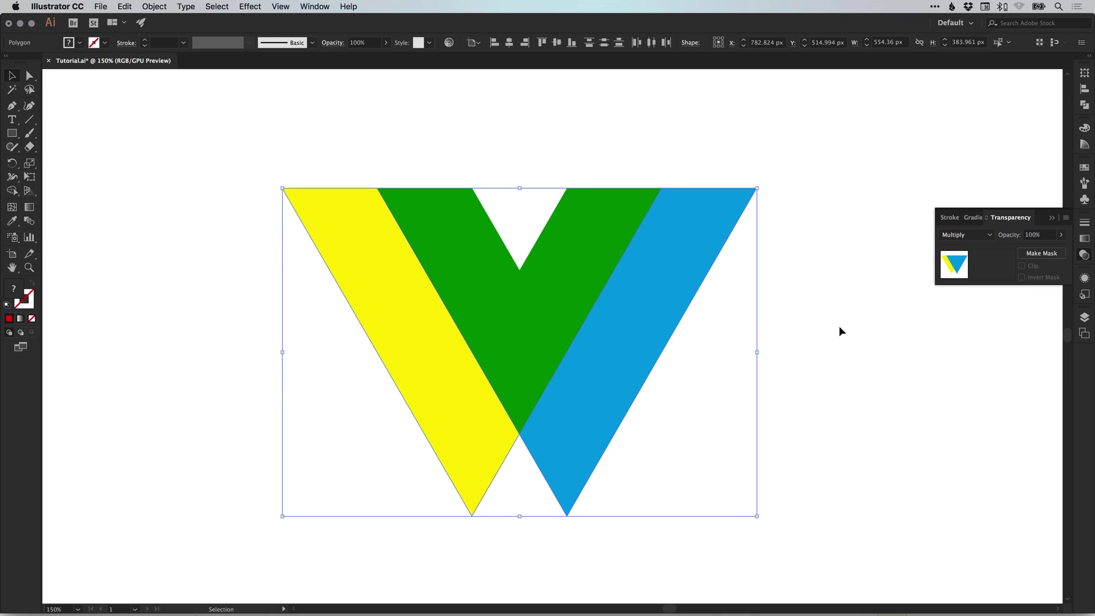
click(840, 330)
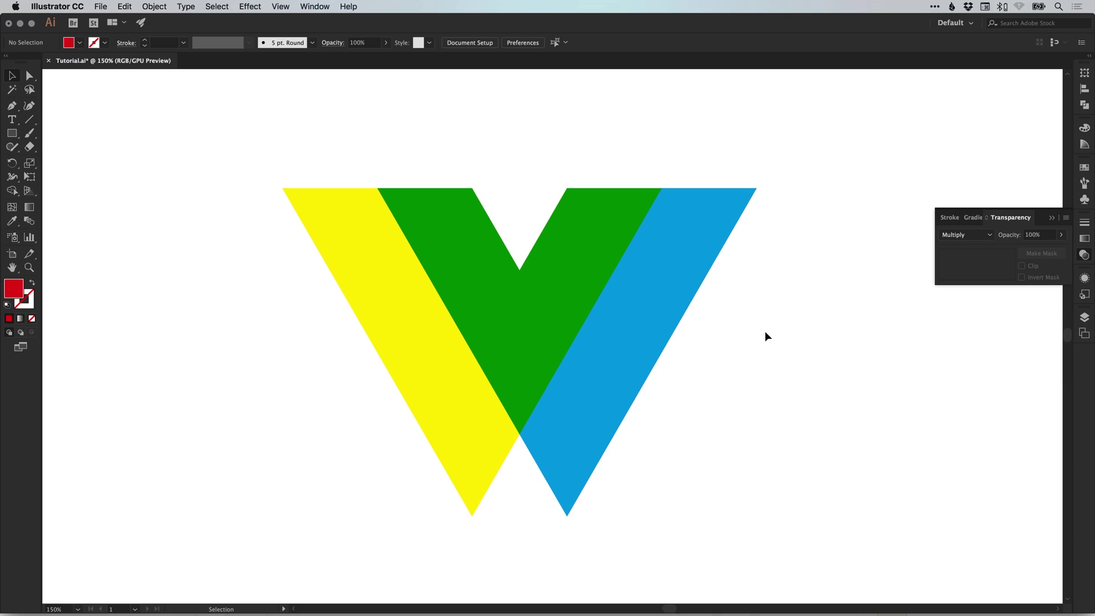
key(ctrl+z)
click(822, 320)
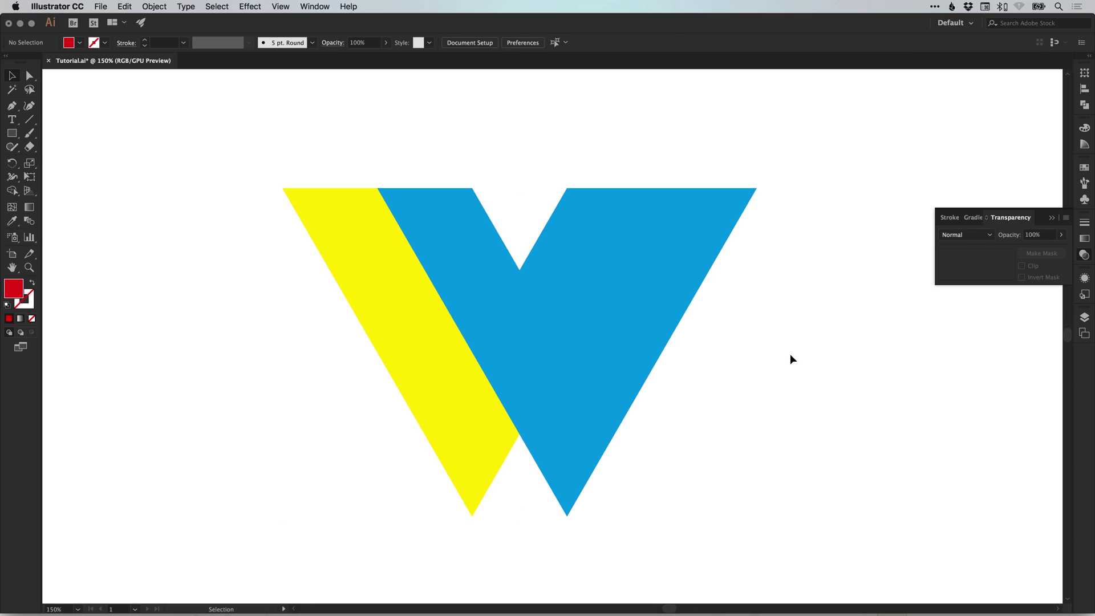
click(124, 6)
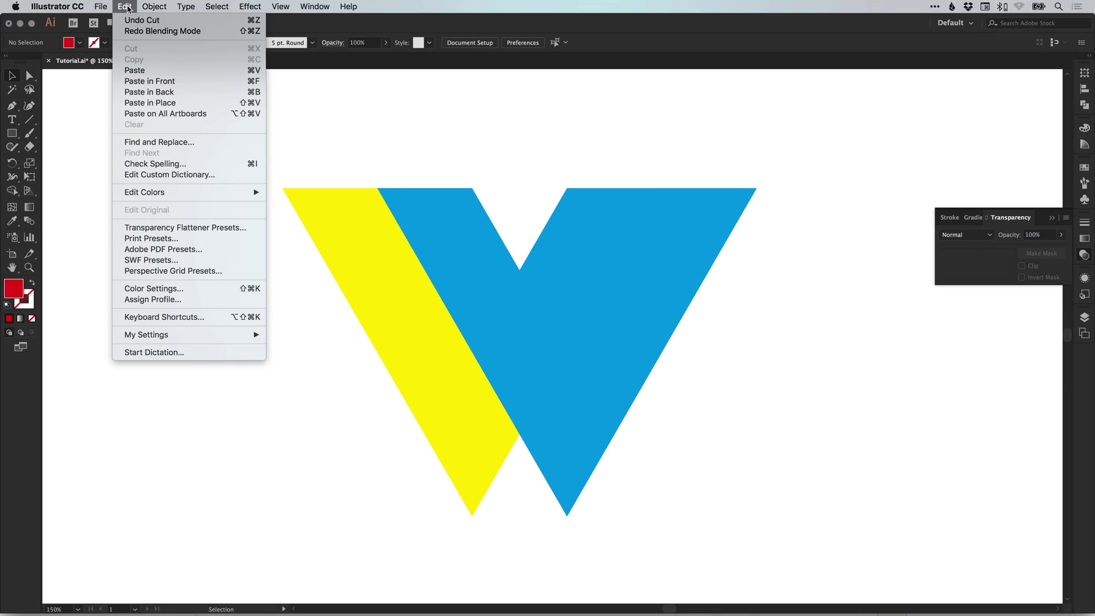
click(136, 21)
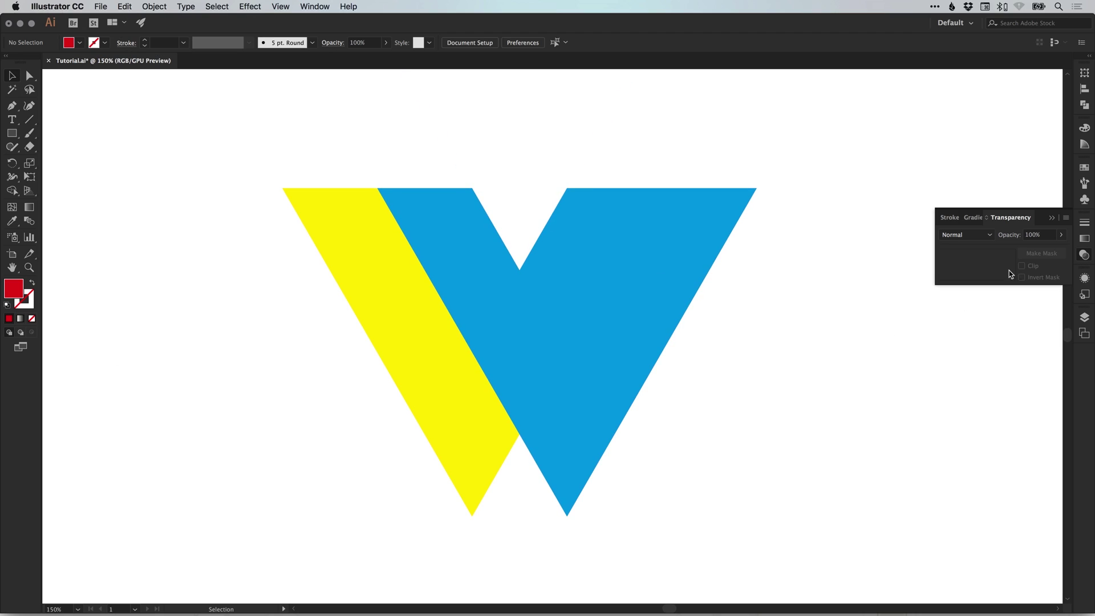
click(1084, 255)
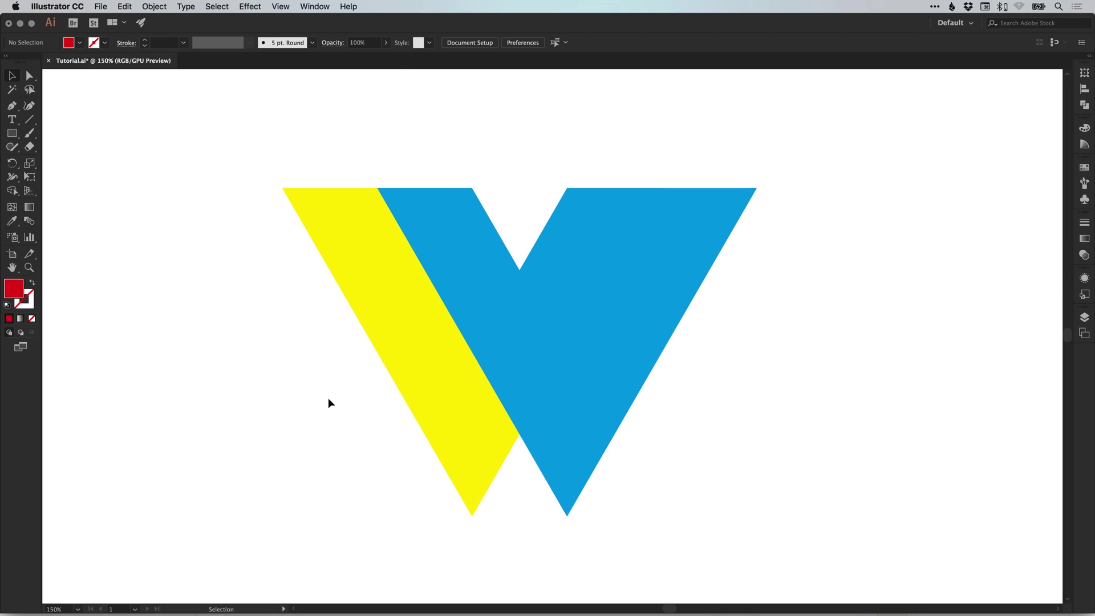
Select the yellow and blue shapes and apply Pathfinder Divide.
drag(286, 409, 650, 373)
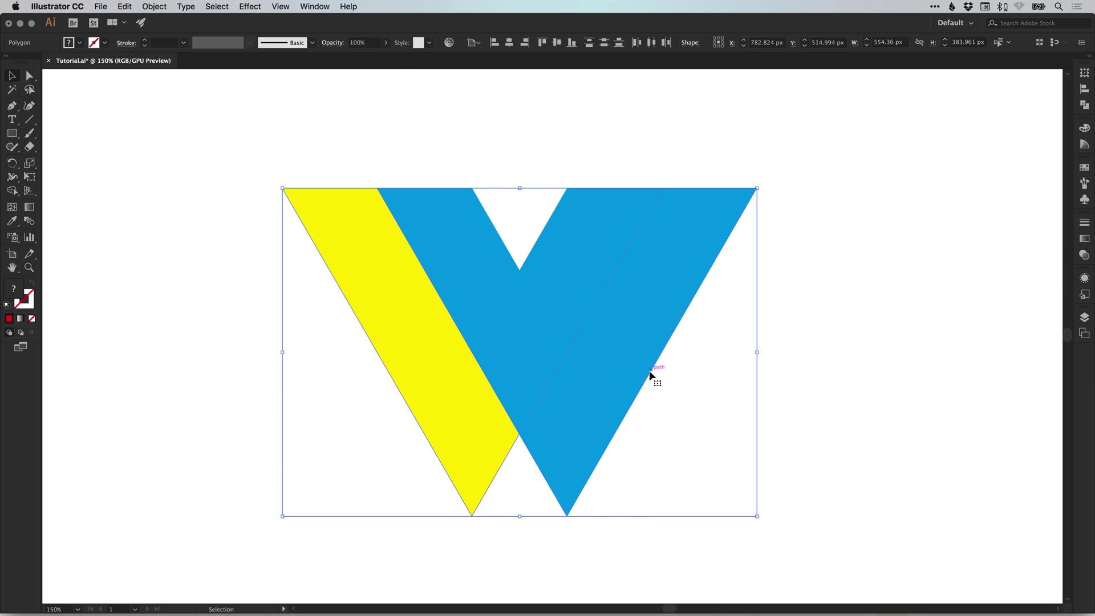
click(1084, 106)
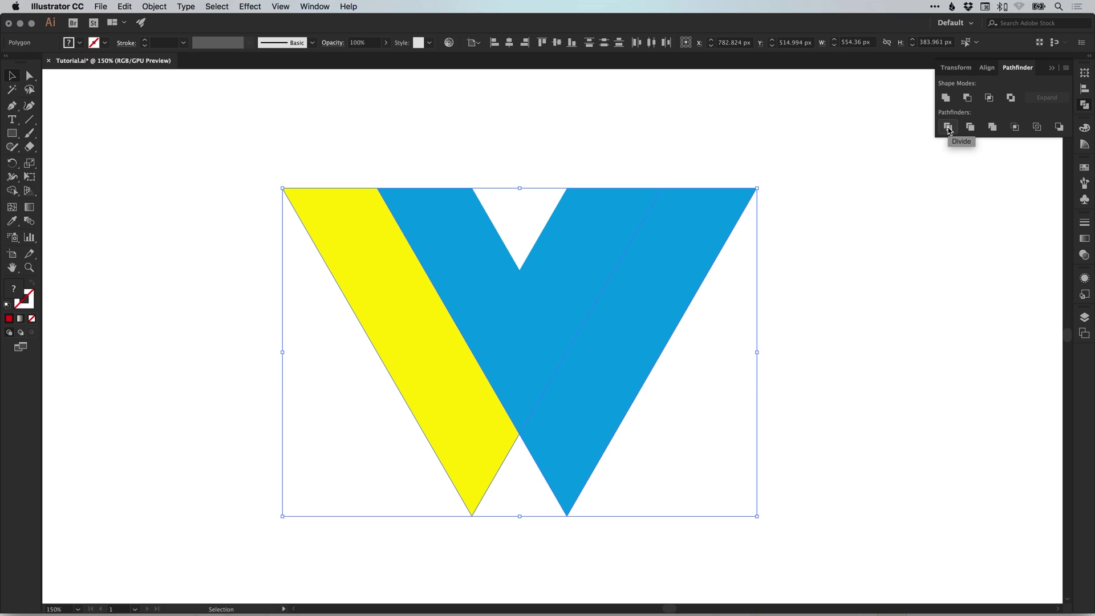
click(948, 130)
Test-move the divided blue and yellow pieces with Direct Selection, then undo the moves.
click(34, 80)
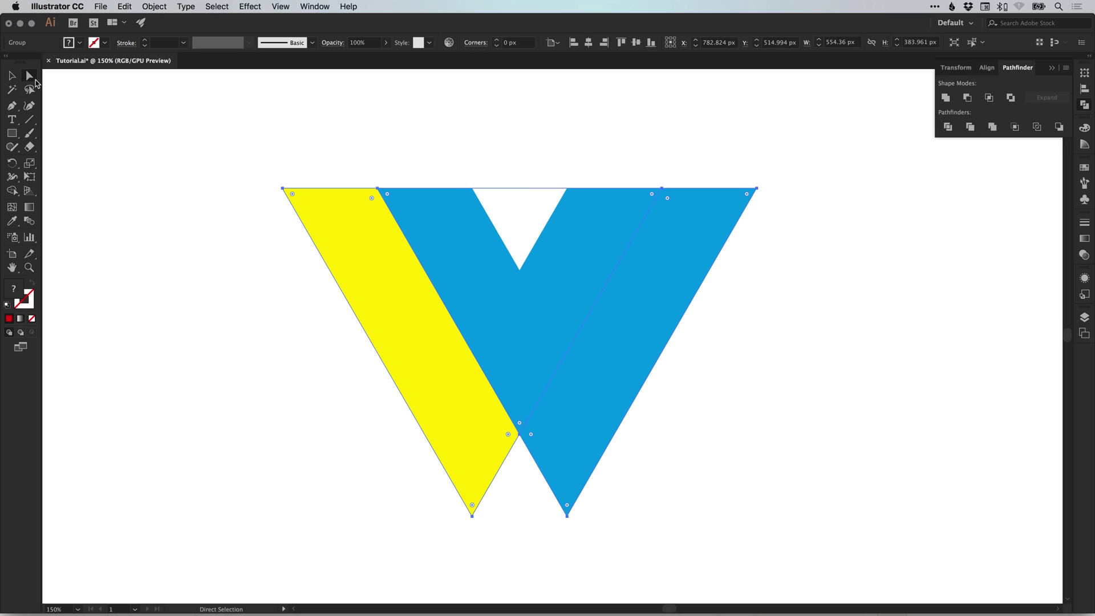
click(153, 184)
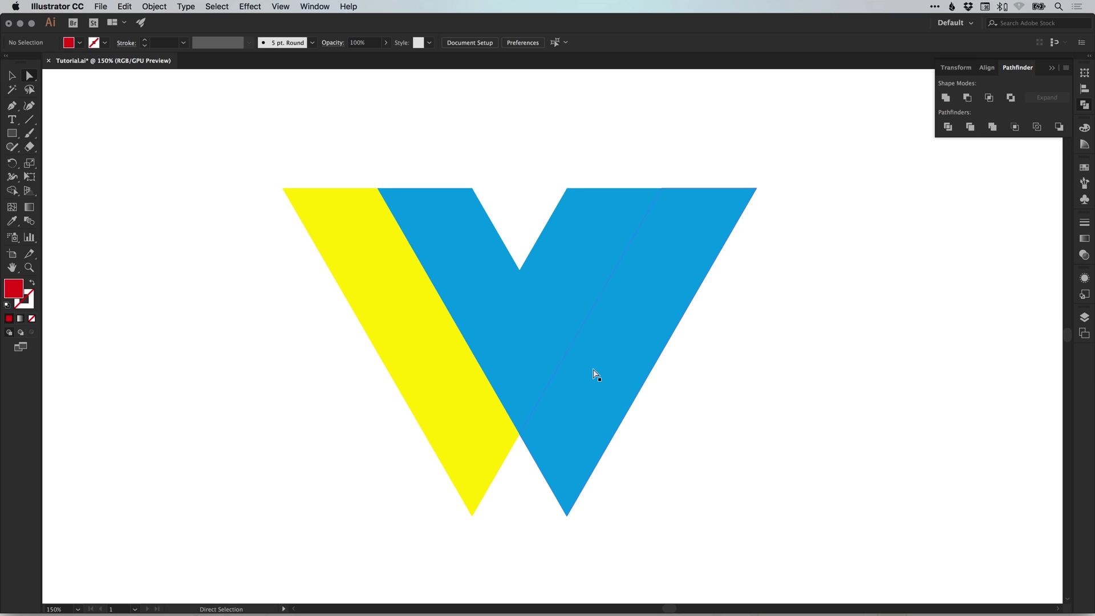
drag(595, 374, 659, 374)
drag(513, 325, 548, 284)
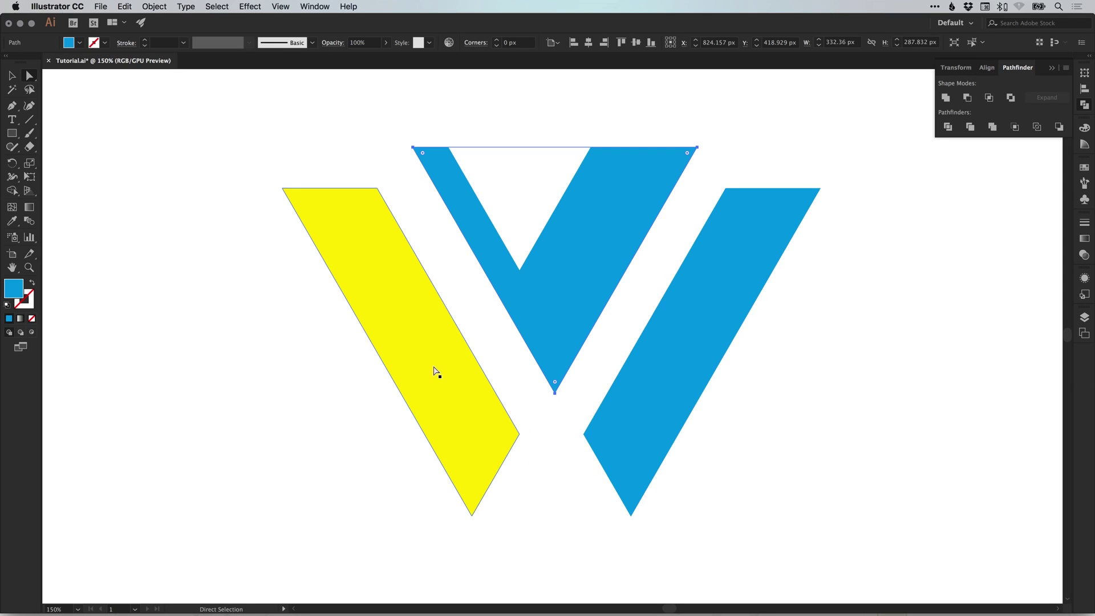
key(v)
drag(436, 371, 398, 349)
key(super+z)
key(super+z)
key(super+z)
key(super+z)
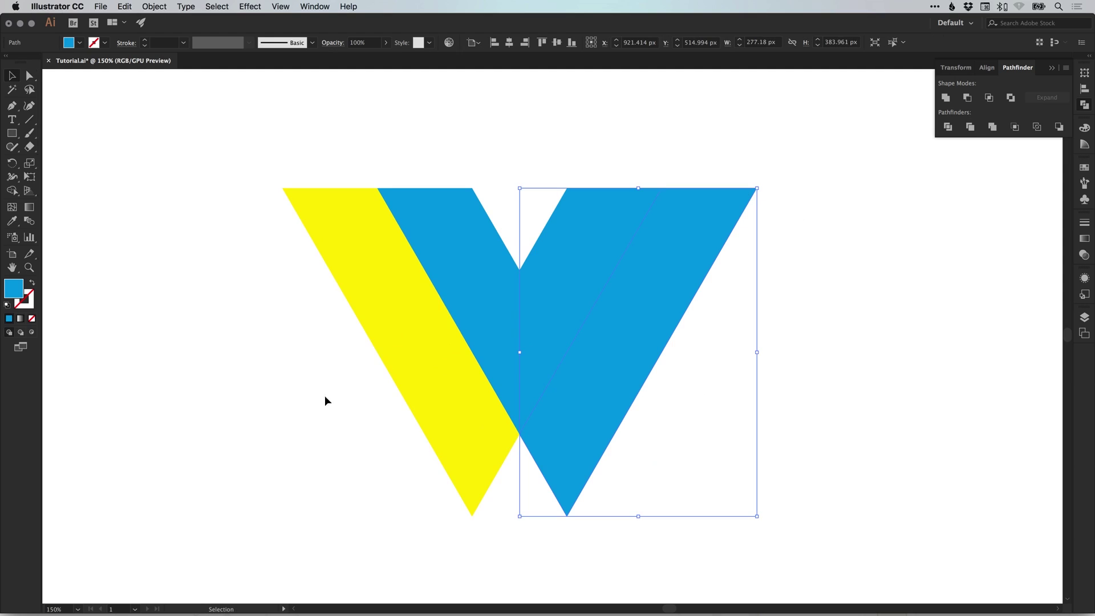
click(319, 401)
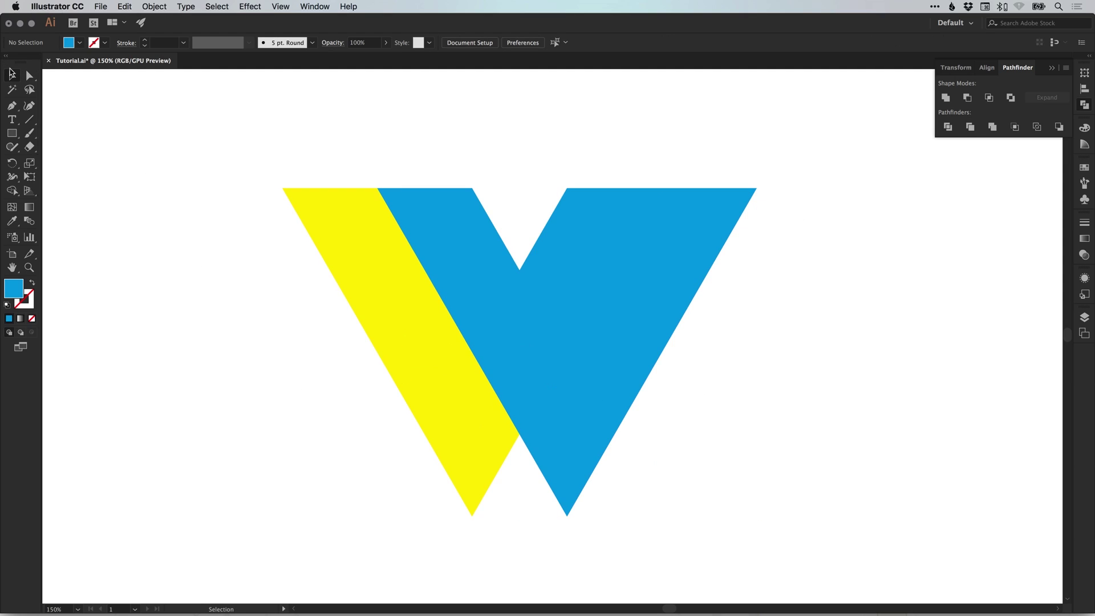
Select the V logo group and apply Object > Ungroup.
drag(347, 437, 556, 385)
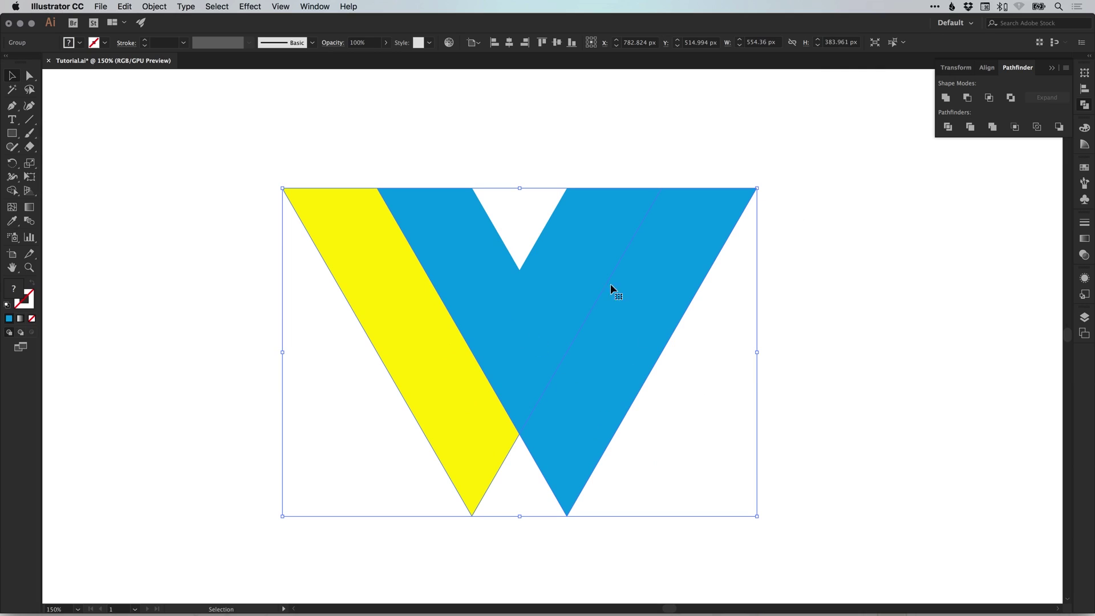
click(161, 6)
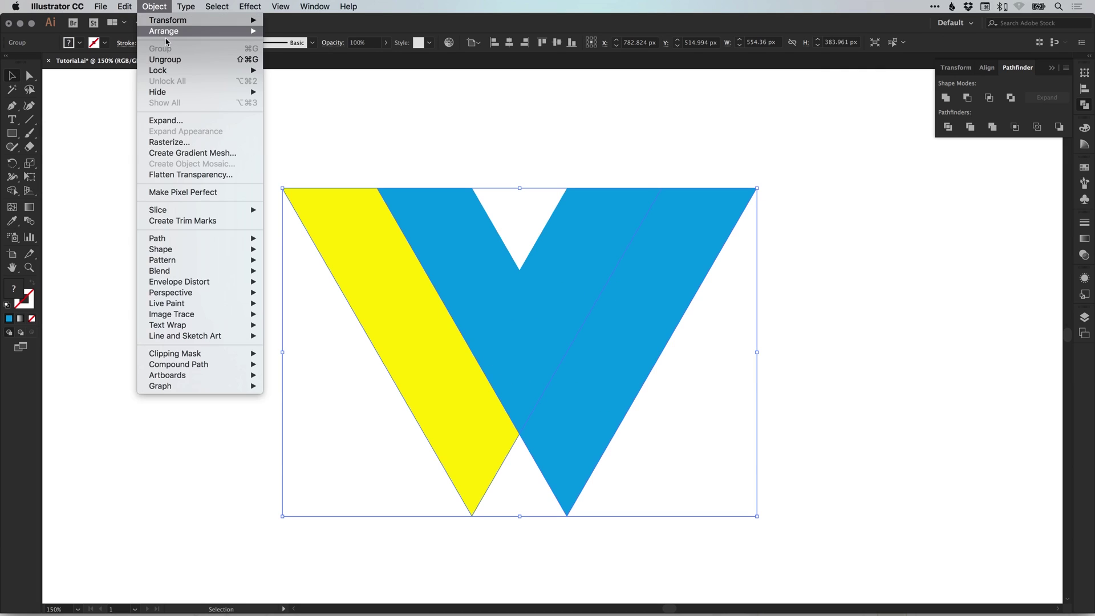
click(164, 60)
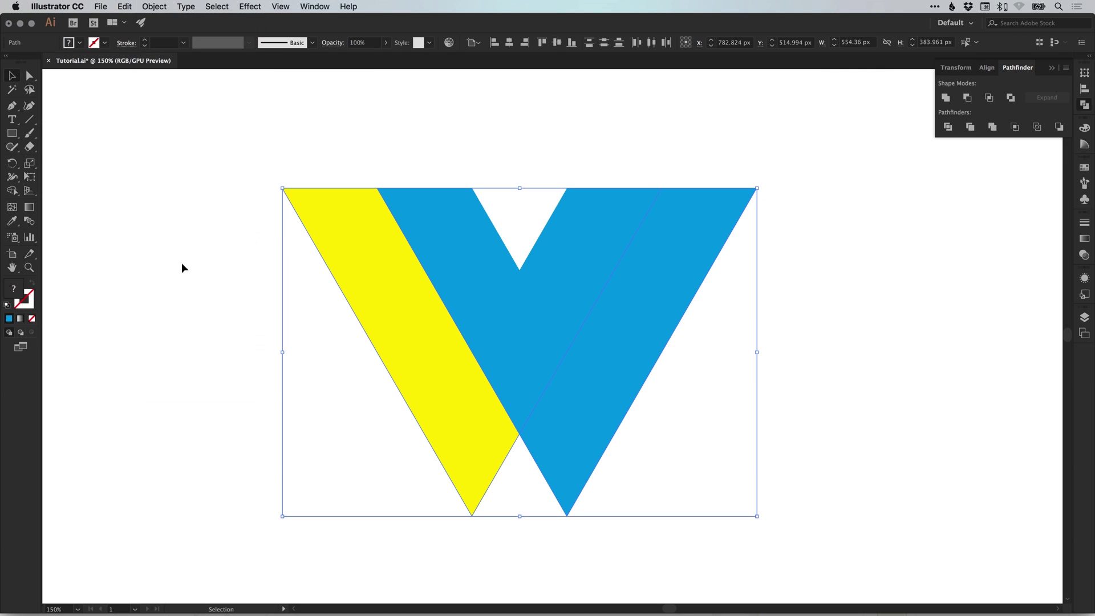
click(249, 379)
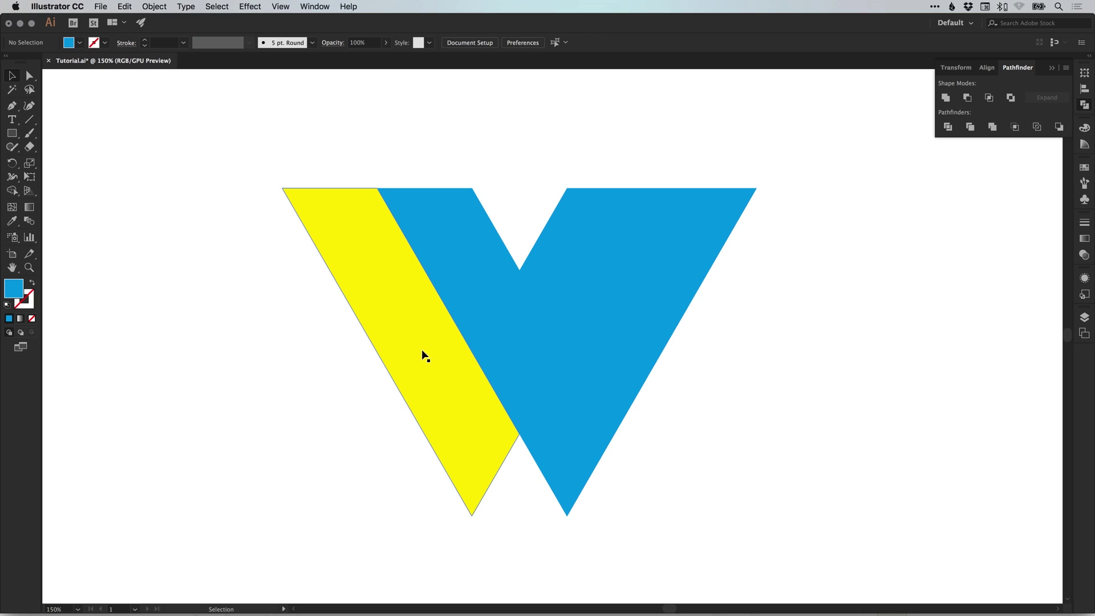
Test-move the yellow stripe, inner blue V and right blue stripe, undoing each move.
drag(424, 355, 382, 367)
key(super+z)
key(a)
drag(522, 342, 516, 312)
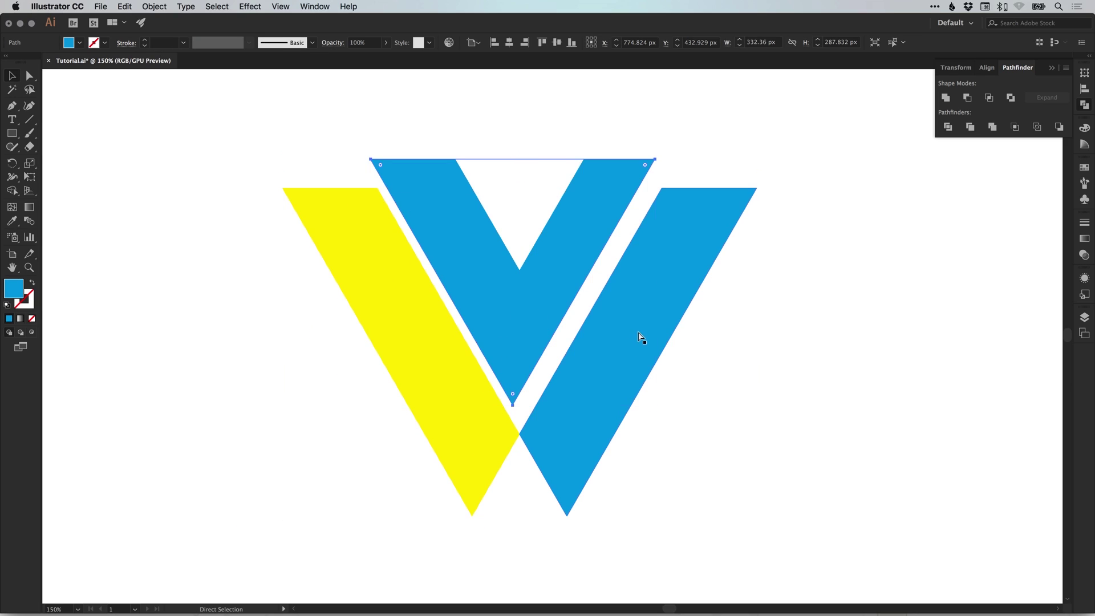
key(super+z)
drag(618, 344, 660, 334)
key(super+z)
mouse_move(696, 296)
mouse_down()
mouse_move(690, 315)
mouse_move(702, 309)
mouse_up()
click(872, 285)
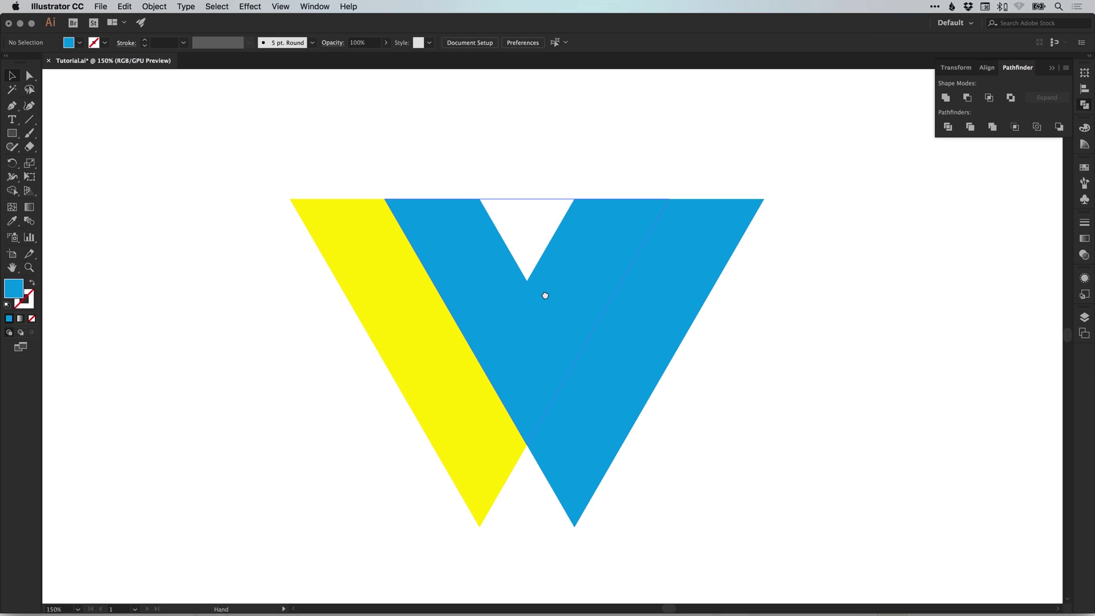
scroll(545, 295, up, 2)
Select the white polygon and the blue shape, then apply Minus Front to cut the notch.
click(522, 170)
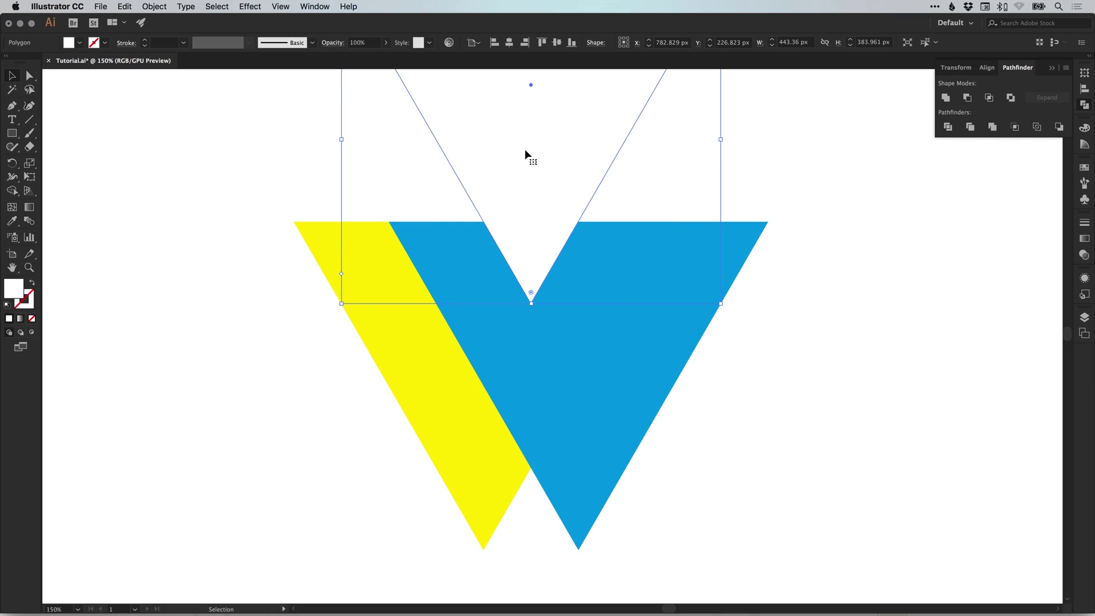
shift+click(457, 258)
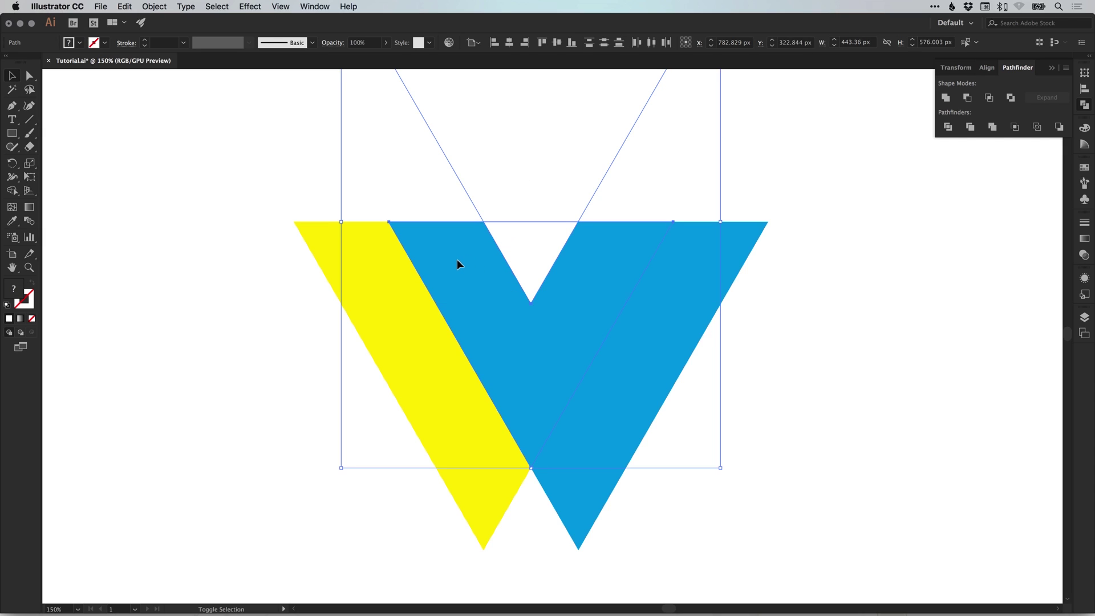
drag(484, 288, 488, 256)
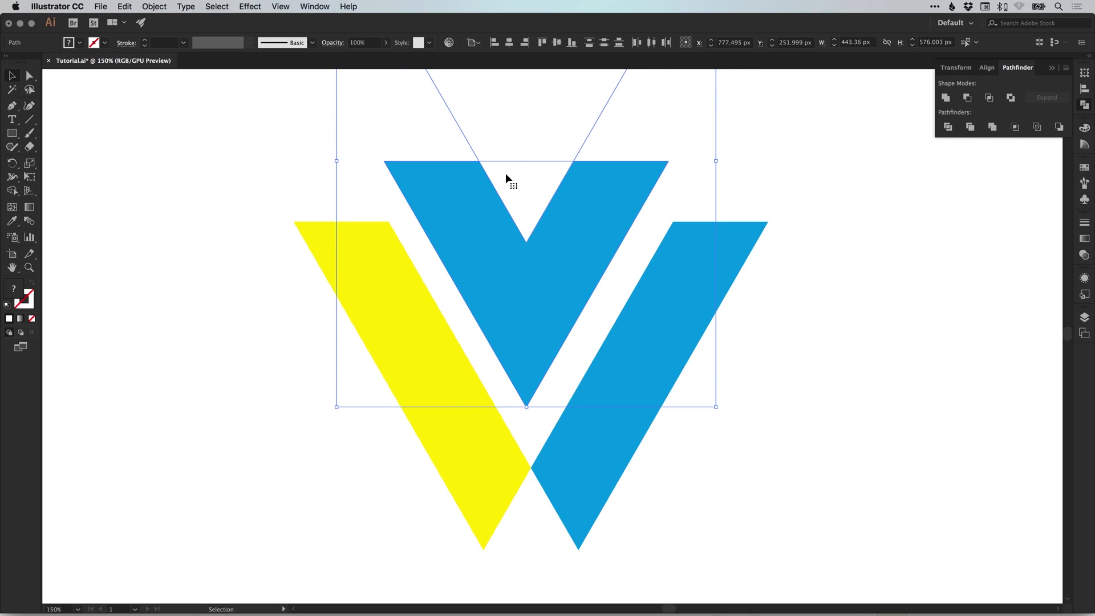
drag(523, 200, 500, 256)
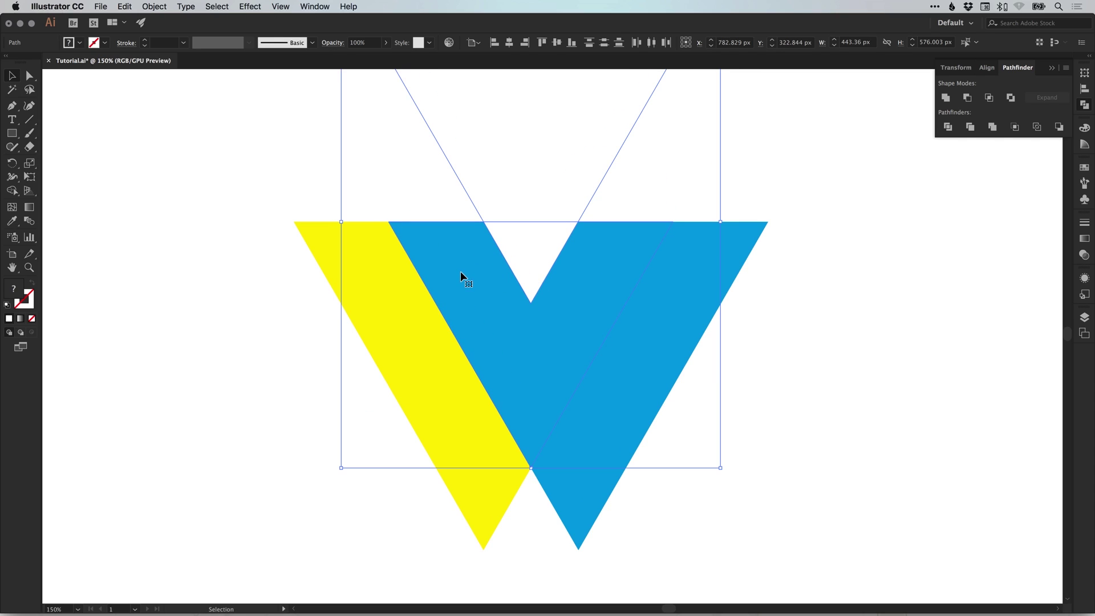
click(967, 99)
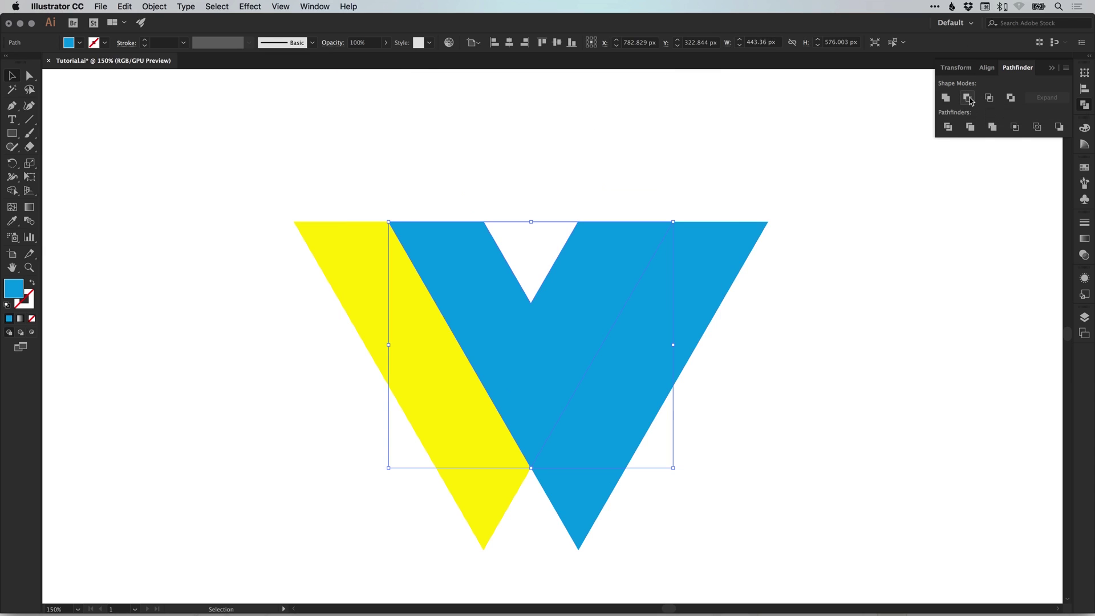
click(1085, 106)
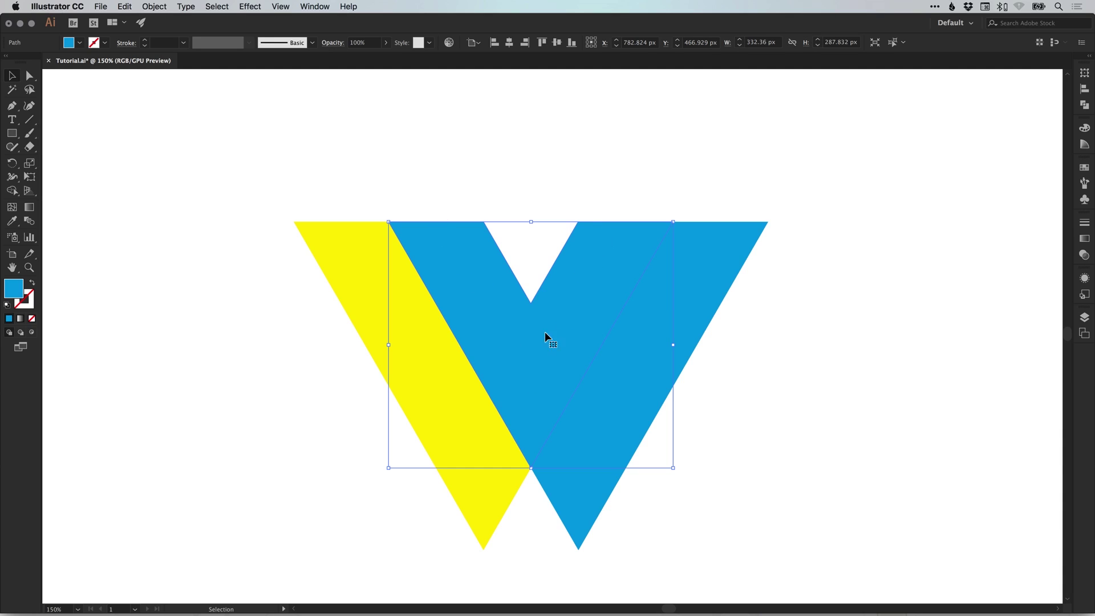
Draw a rectangle covering the whole 1920 × 1080 px artboard and fill it light grey.
click(512, 162)
key(super+minus)
key(super+minus)
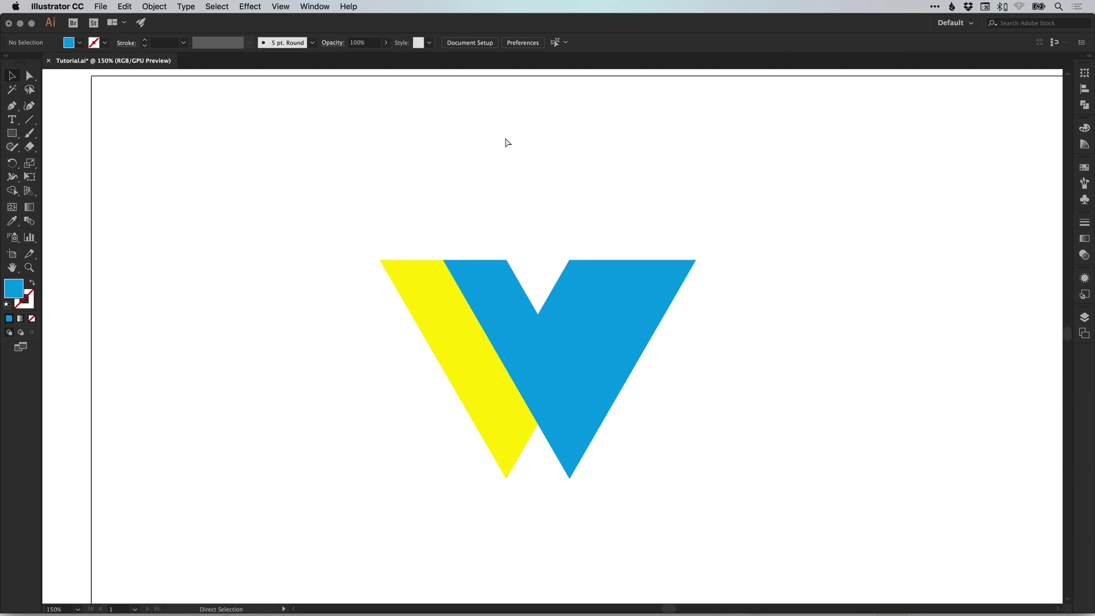
scroll(533, 220, right, 2)
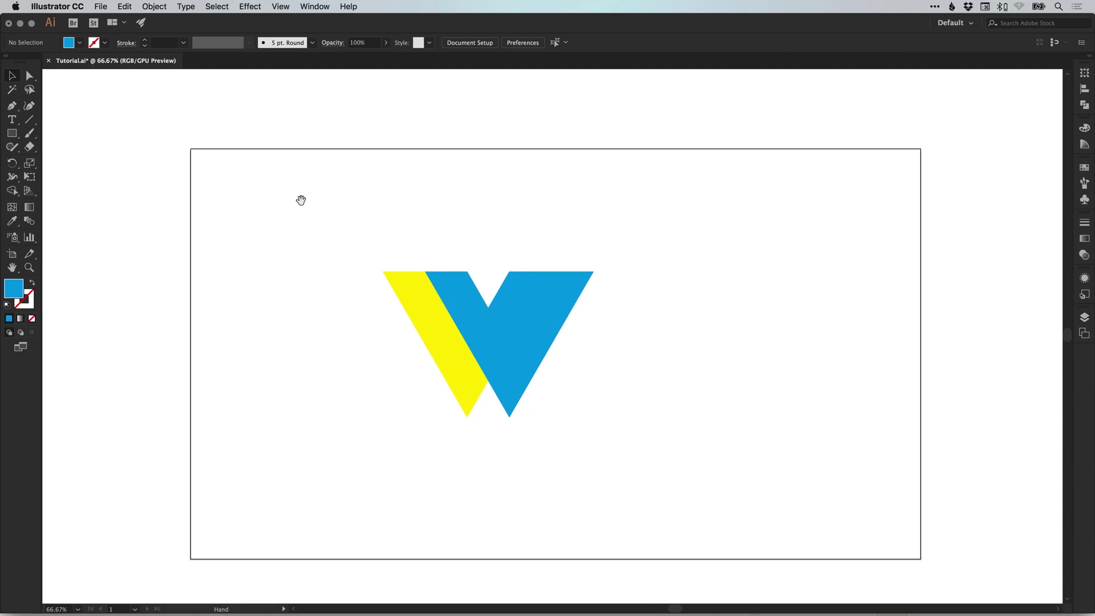
click(12, 133)
drag(192, 147, 920, 559)
key(v)
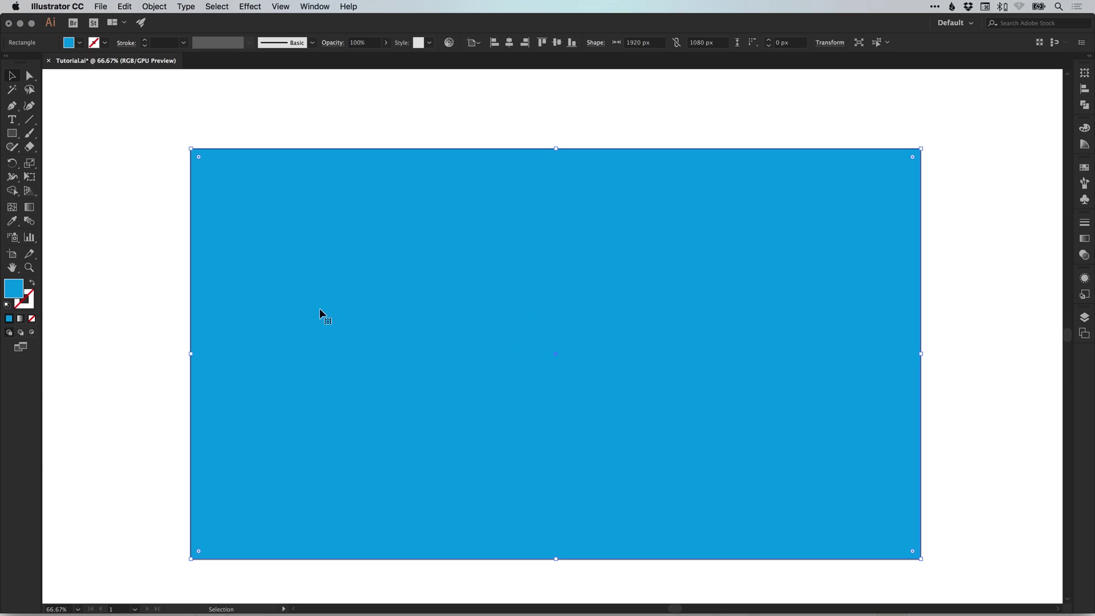
click(1085, 167)
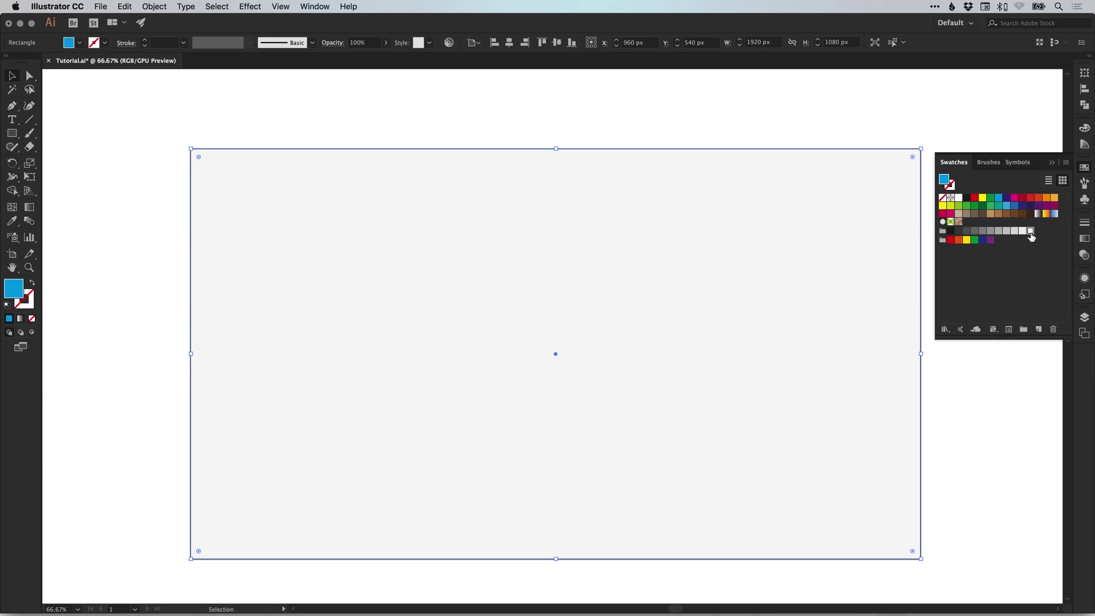
click(1030, 231)
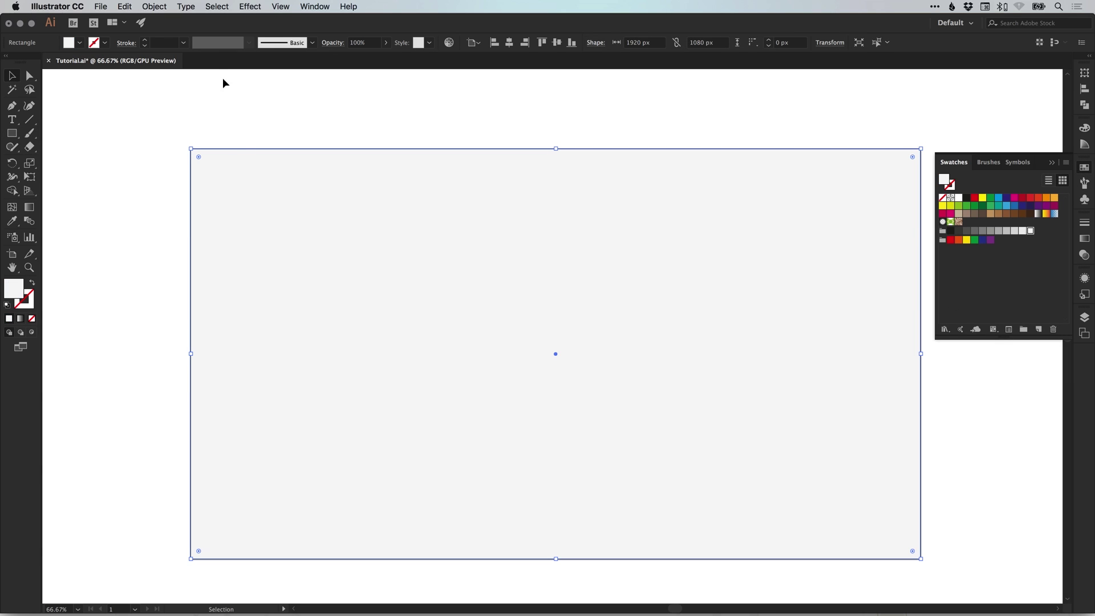
Send the grey rectangle to the back with Object > Arrange > Send to Back.
click(159, 7)
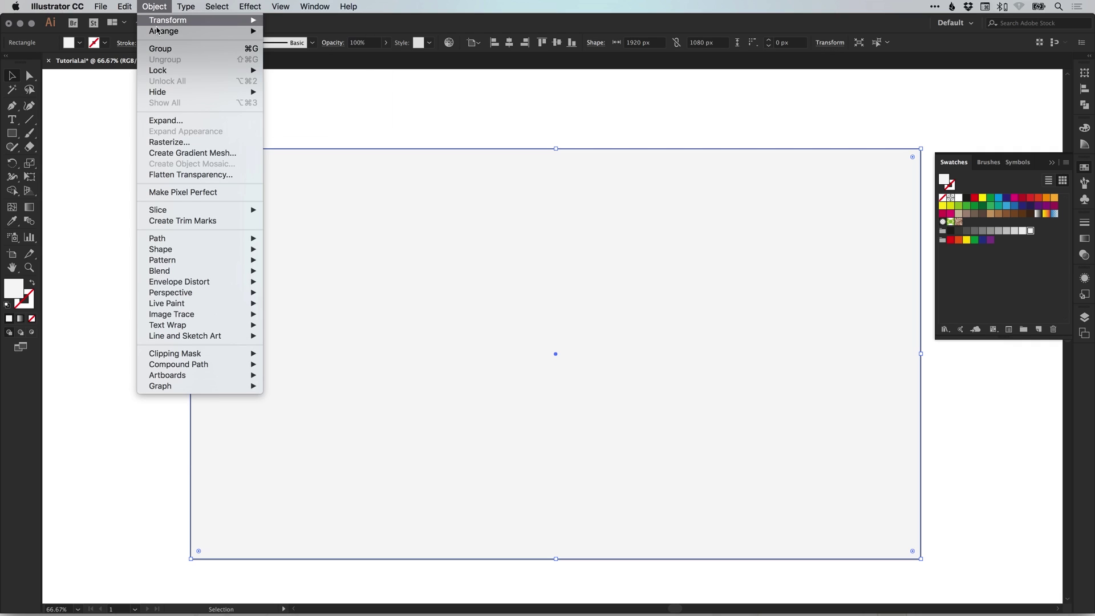
mouse_move(165, 32)
click(301, 64)
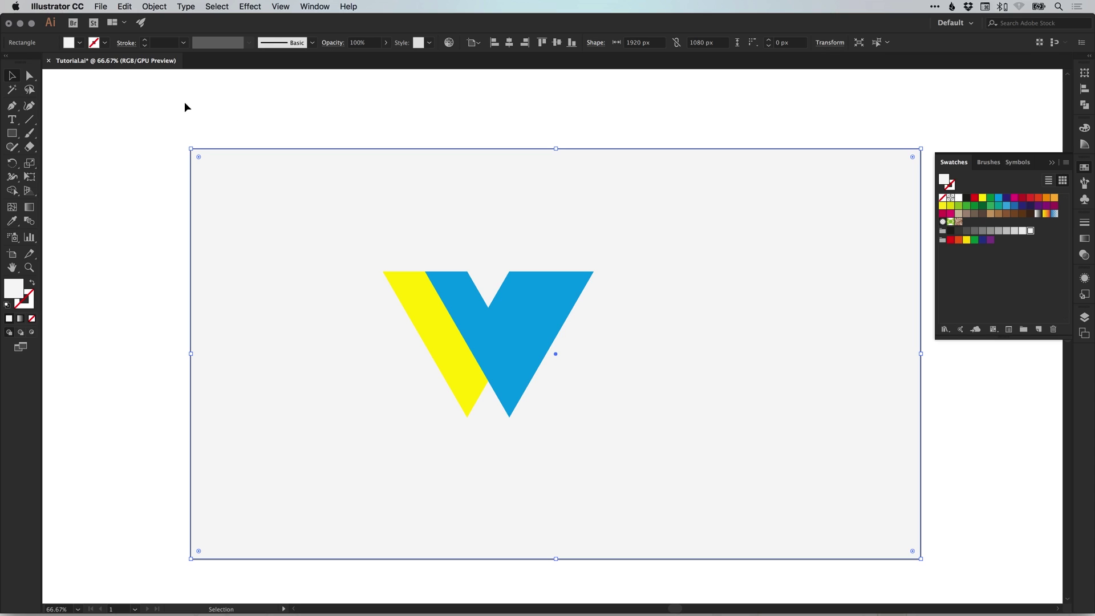
Lock the grey background rectangle with Object > Lock > Selection.
click(154, 6)
mouse_move(174, 70)
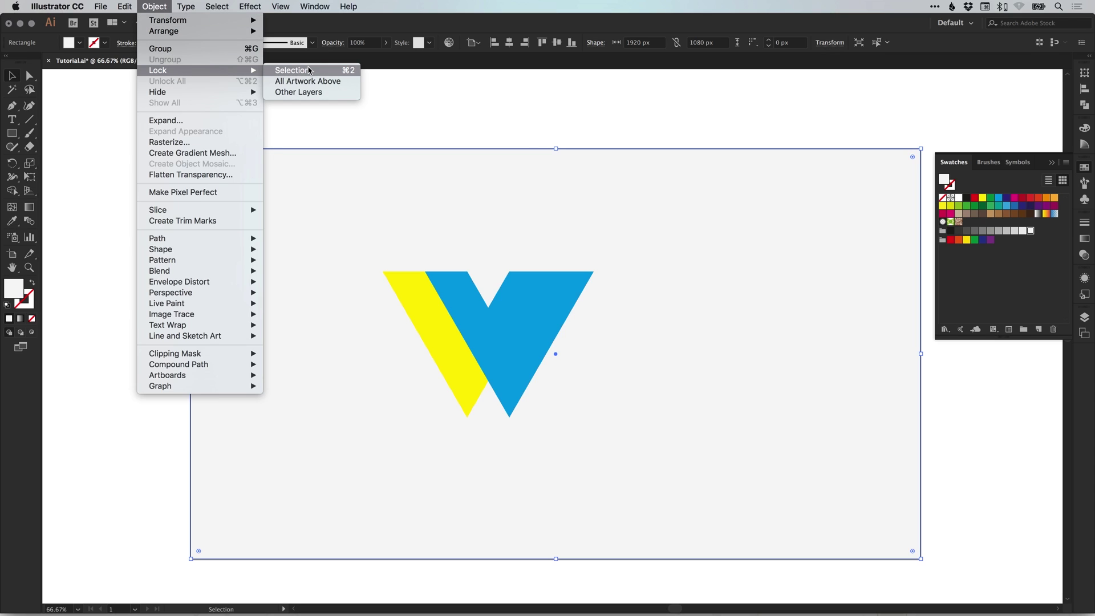
click(293, 69)
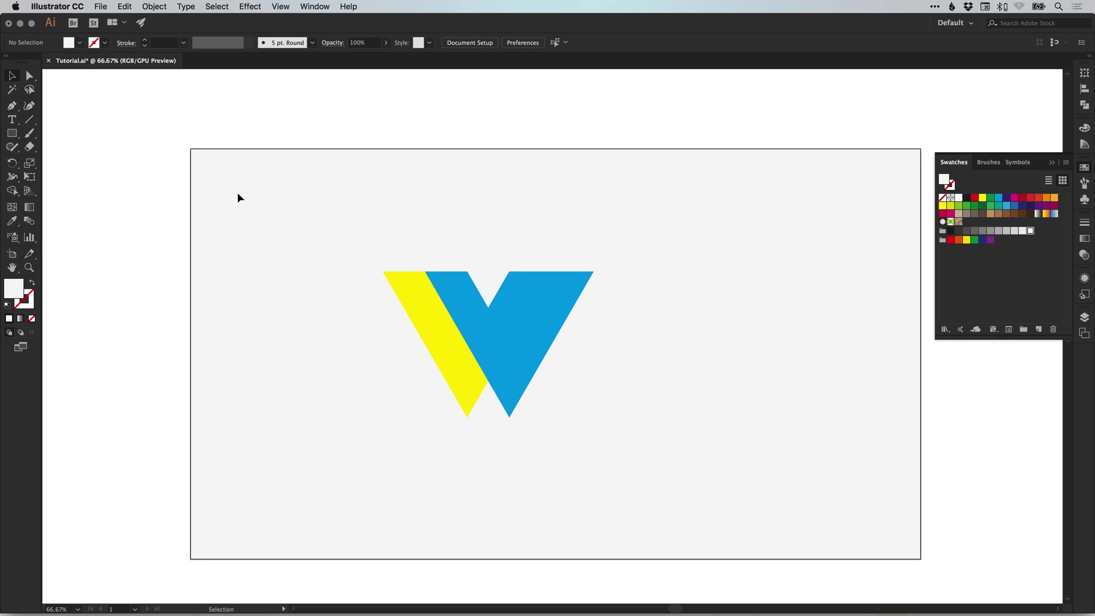
click(153, 6)
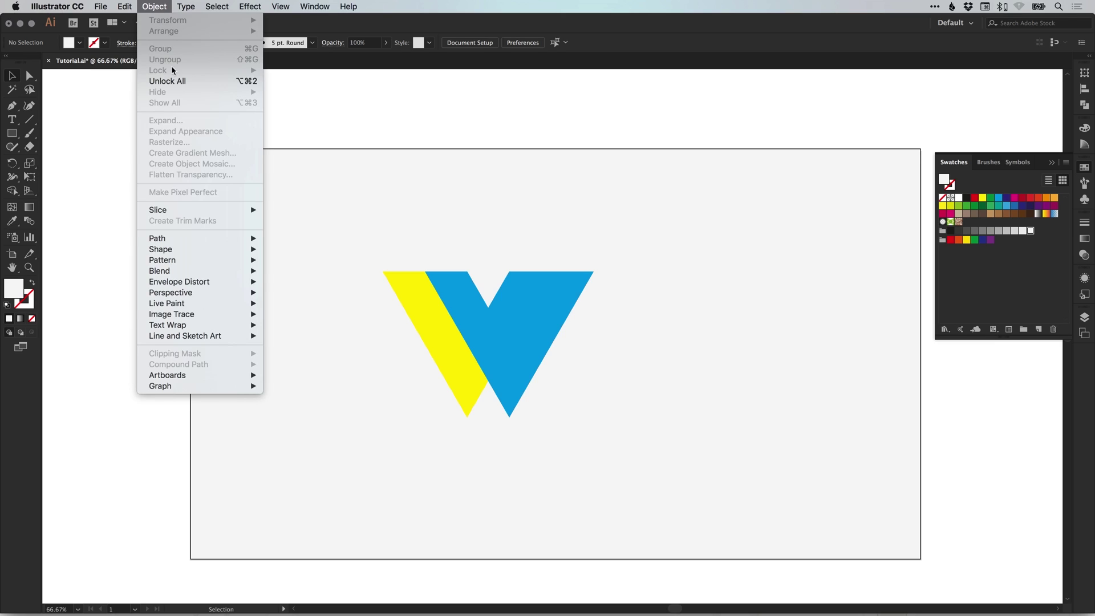
click(346, 109)
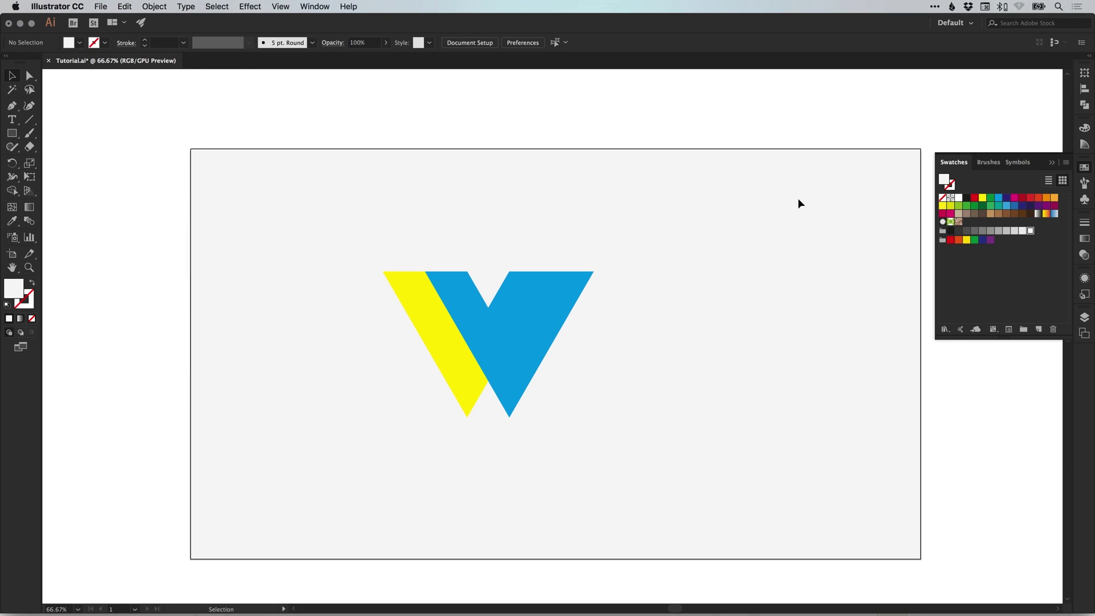
click(1083, 167)
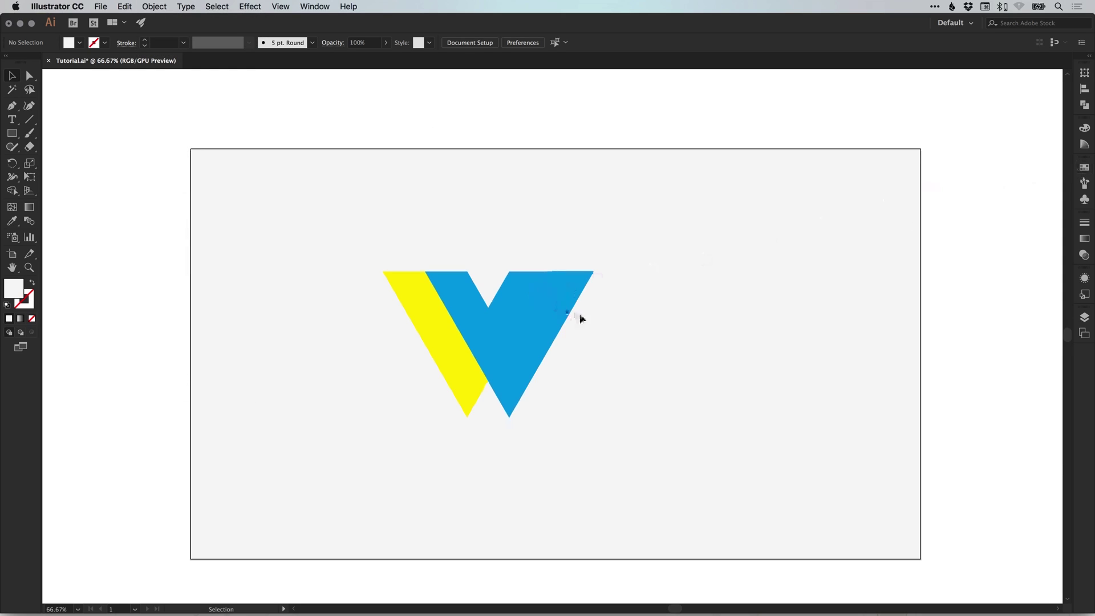
Move the V pieces right and down on the artboard, then select the yellow stripe.
scroll(536, 293, up, 2)
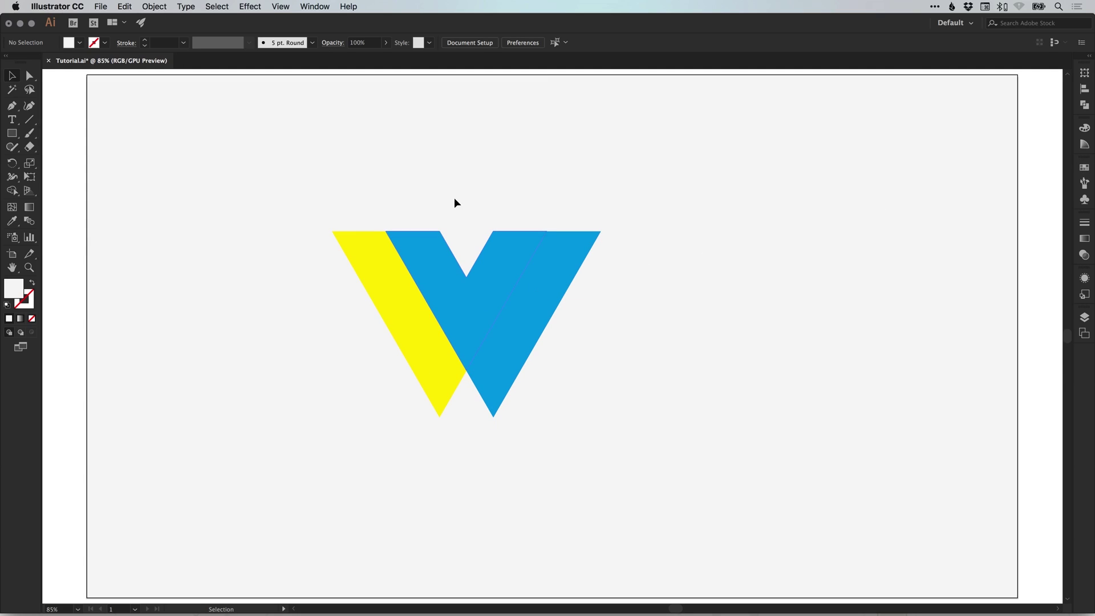
drag(359, 200, 640, 409)
drag(522, 273, 576, 231)
click(695, 295)
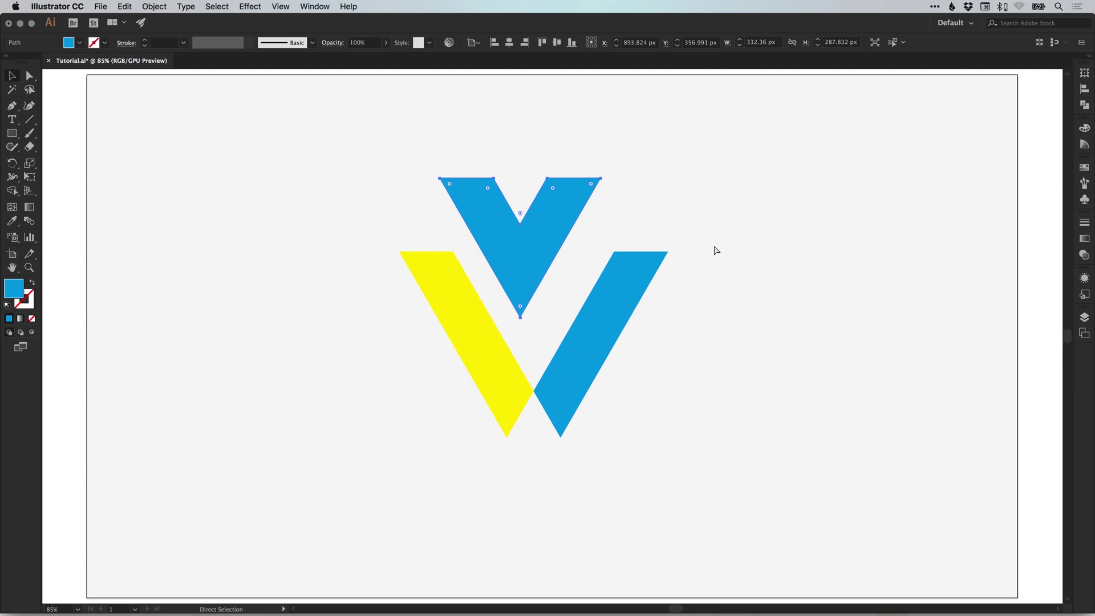
key(super+z)
click(364, 340)
click(462, 308)
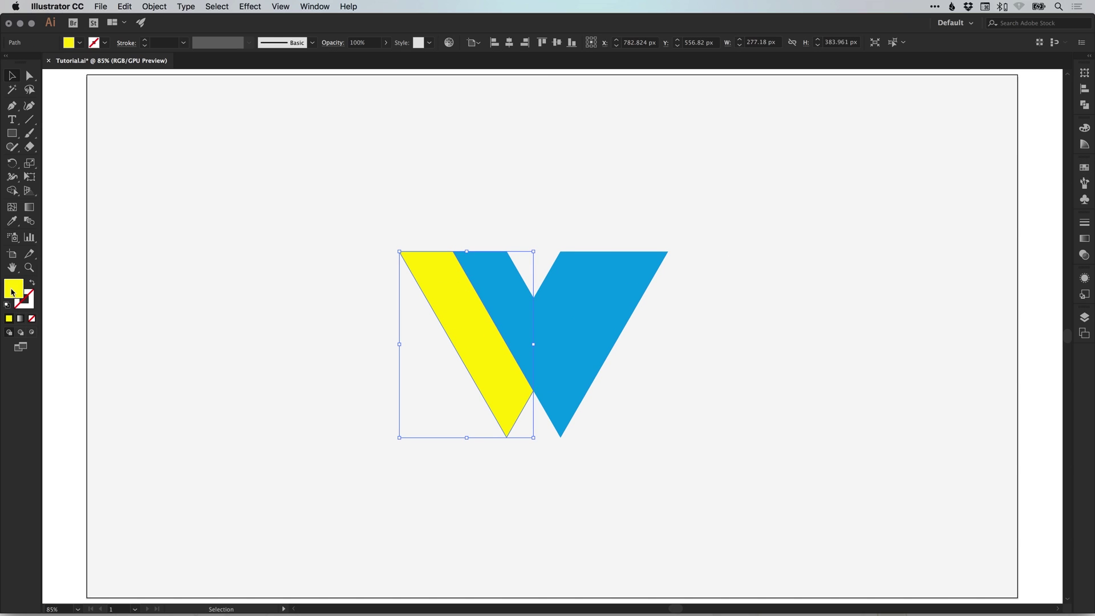
Make the yellow swatch global and change it to red (R255 G84 B74).
click(1085, 167)
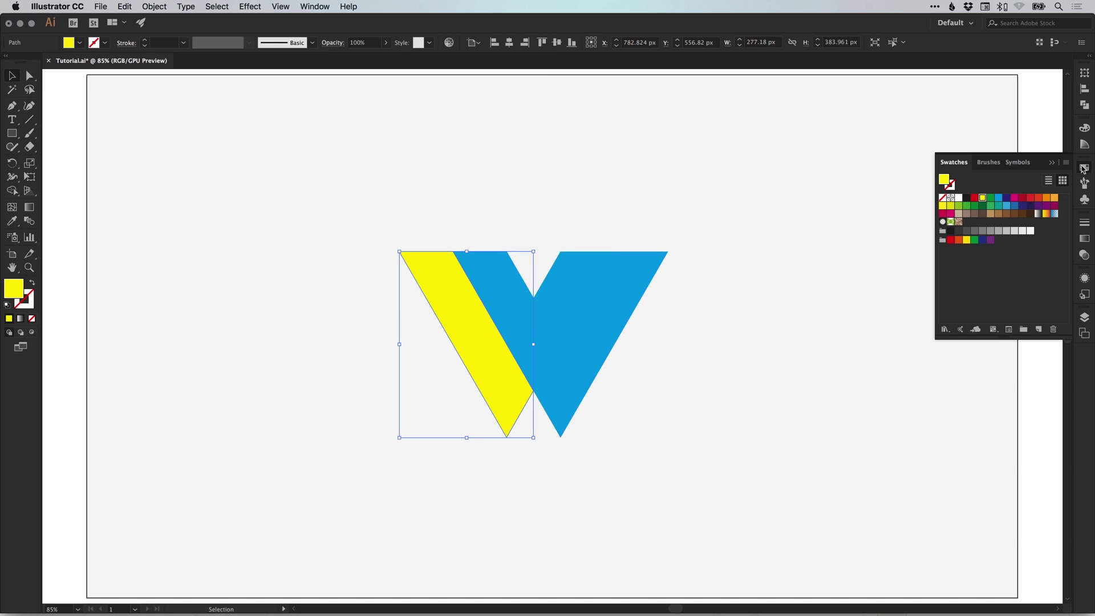
double_click(981, 199)
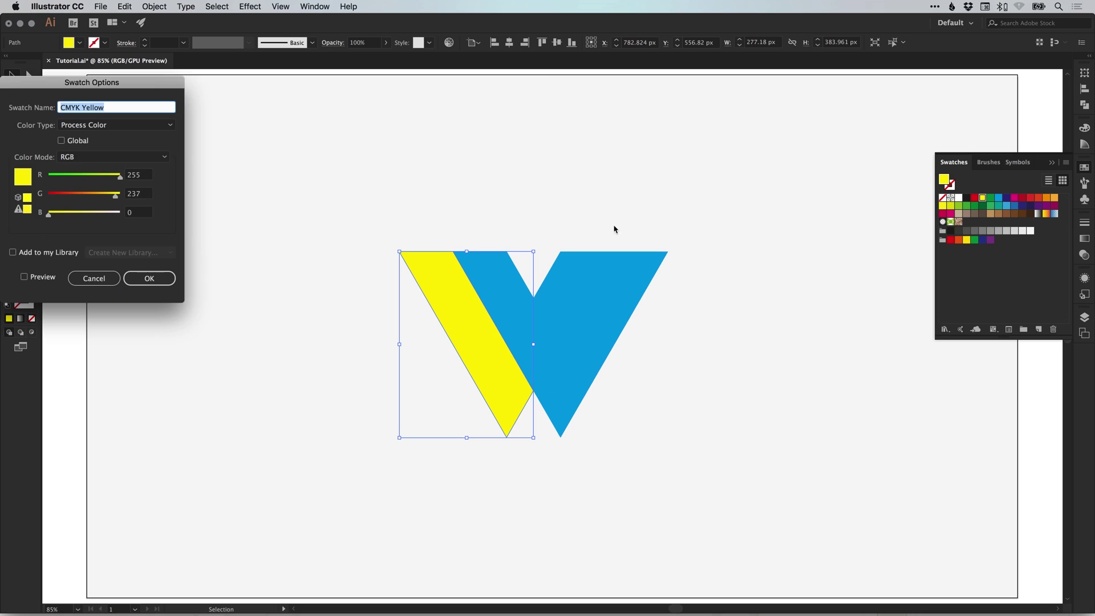
click(73, 142)
click(23, 276)
drag(114, 83, 265, 245)
drag(240, 350, 228, 364)
click(233, 377)
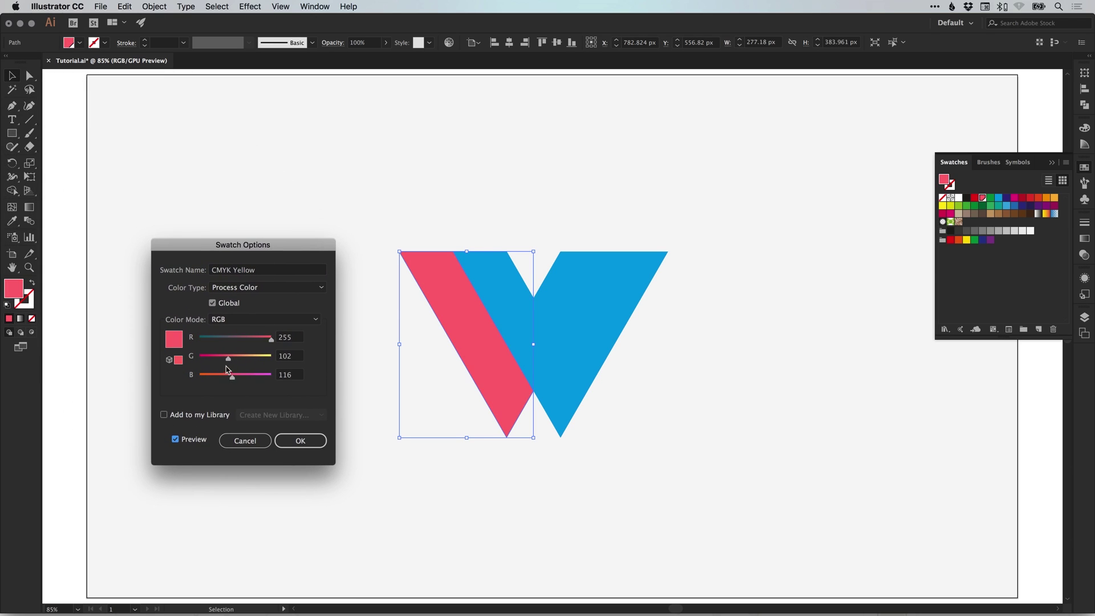
click(222, 358)
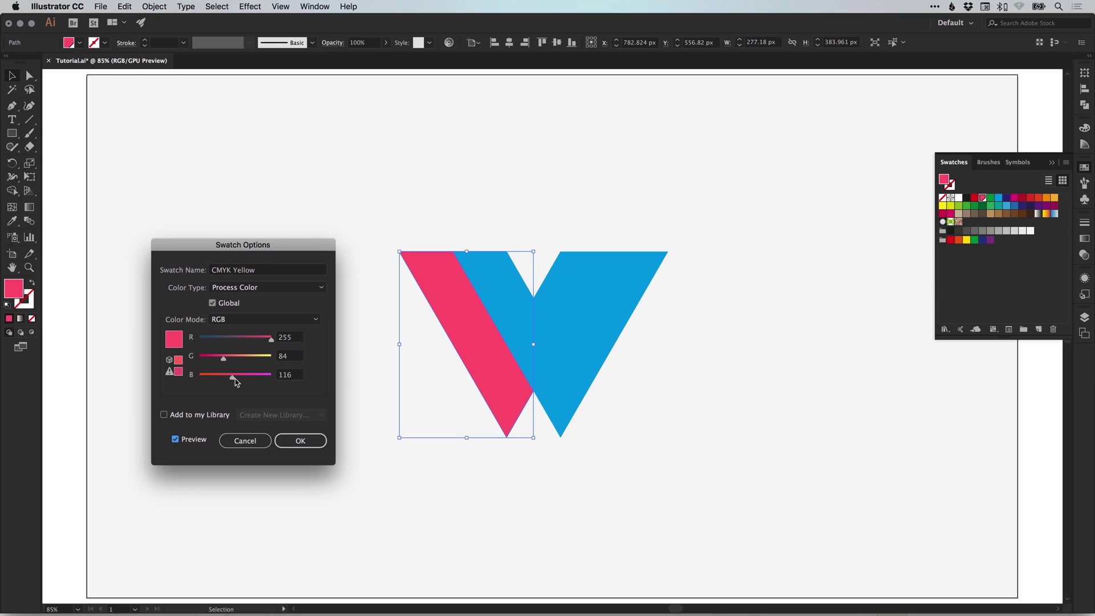
click(222, 376)
click(299, 440)
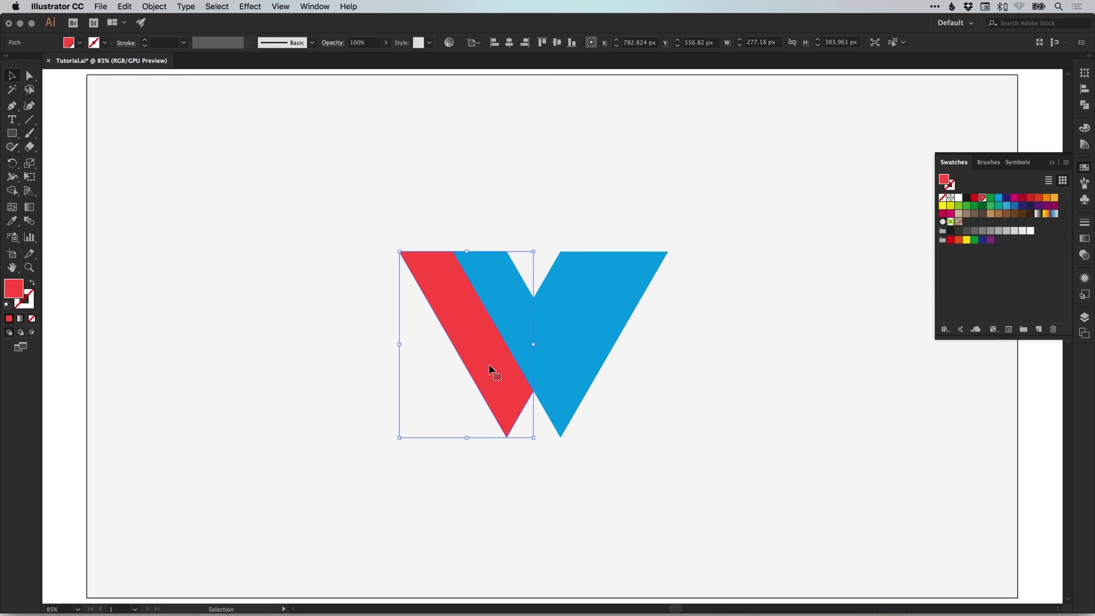
click(605, 326)
Make the cyan swatch global and soften the right piece to blue R47 G159 B216.
double_click(998, 198)
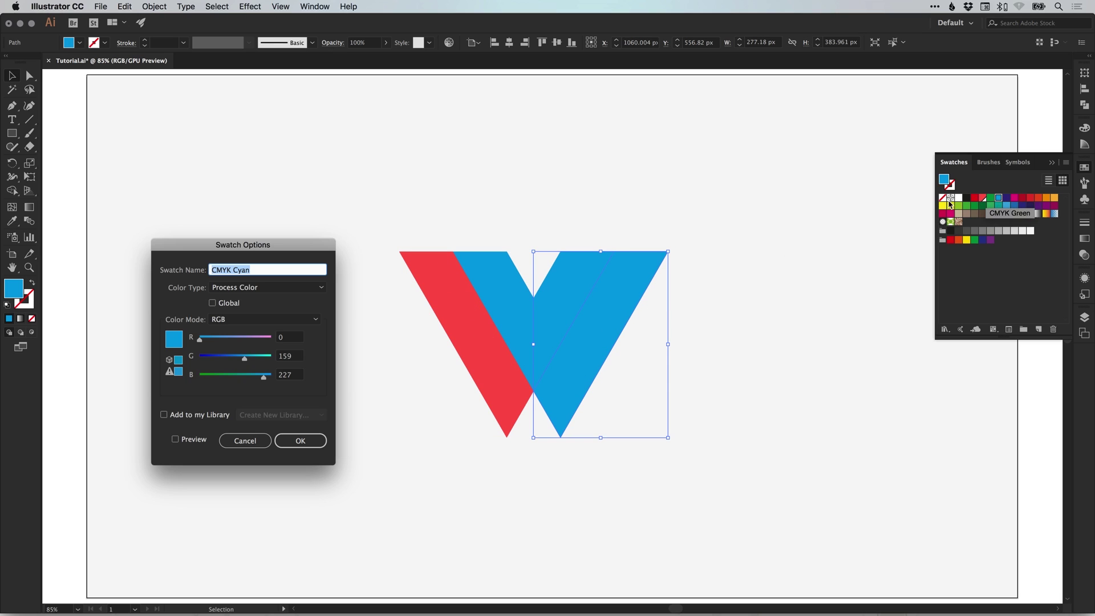
click(212, 303)
click(175, 438)
click(213, 340)
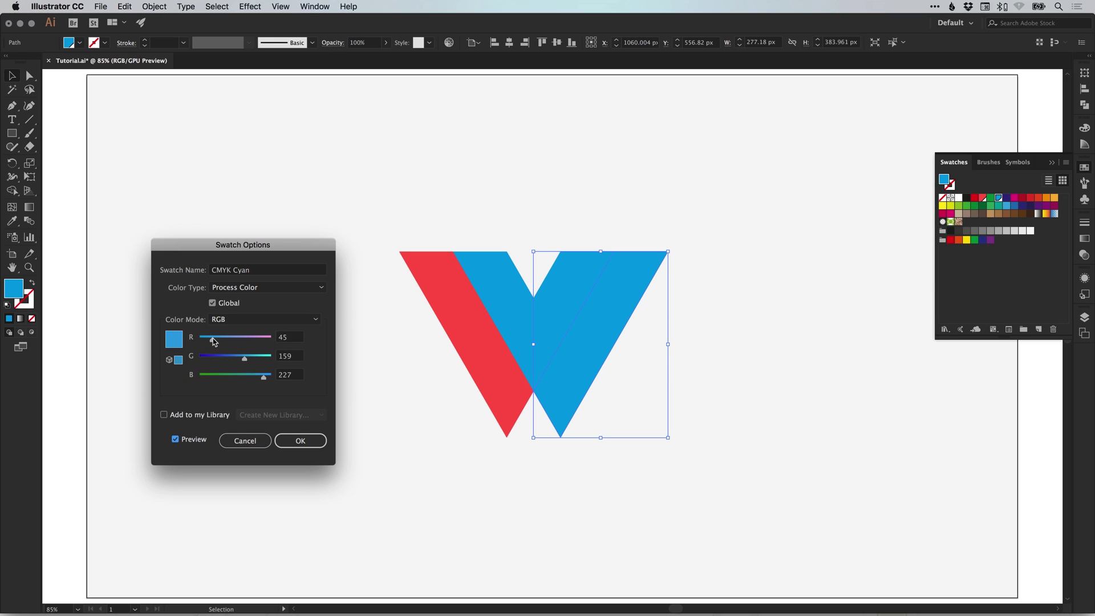
drag(214, 341, 213, 340)
drag(263, 377, 260, 377)
click(299, 440)
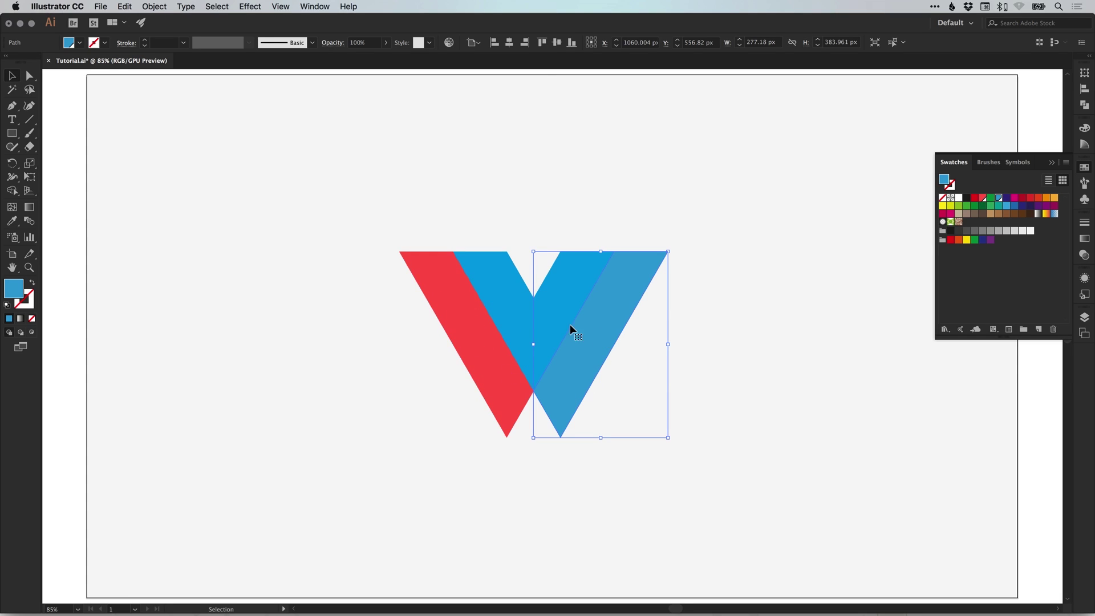
click(515, 303)
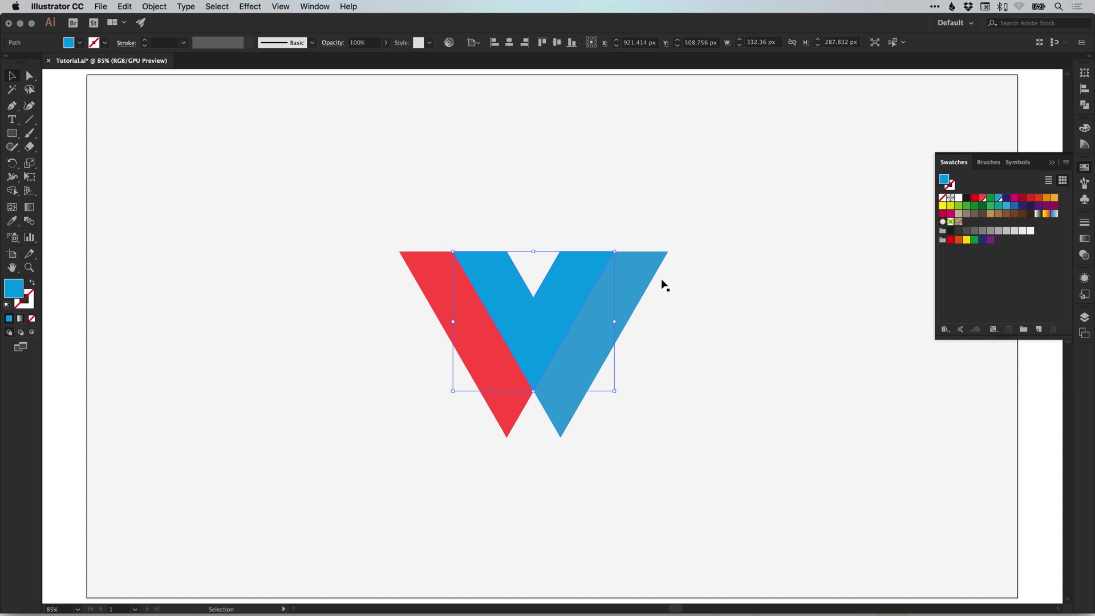
Fill the middle piece with a global purple swatch tuned to muted dark purple R74 G66 B109.
double_click(1040, 210)
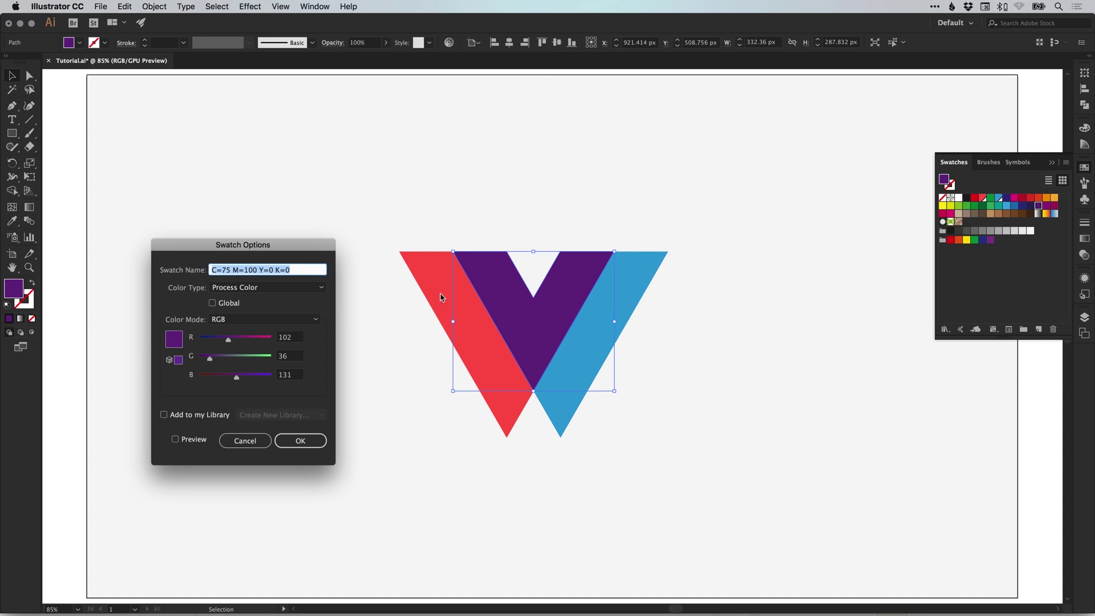
click(222, 307)
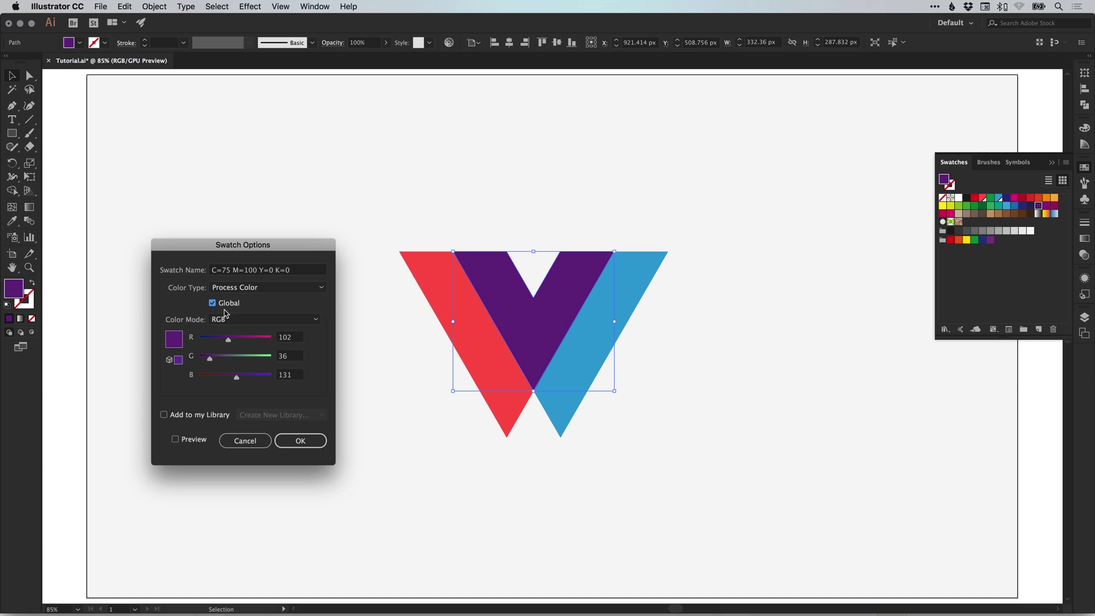
click(177, 440)
drag(234, 339, 233, 380)
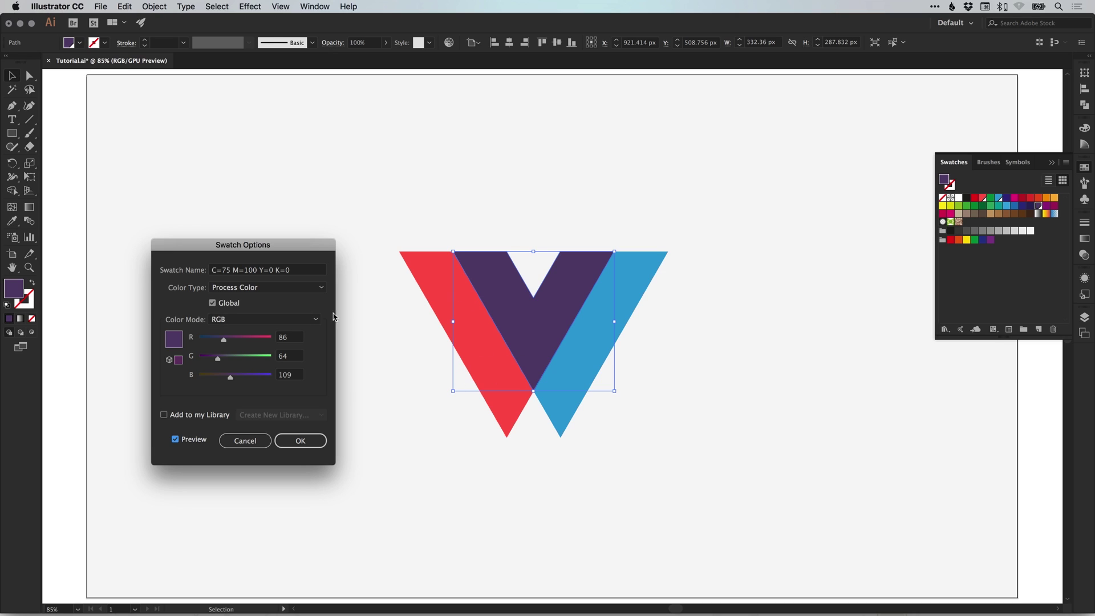
drag(224, 357, 221, 345)
click(301, 441)
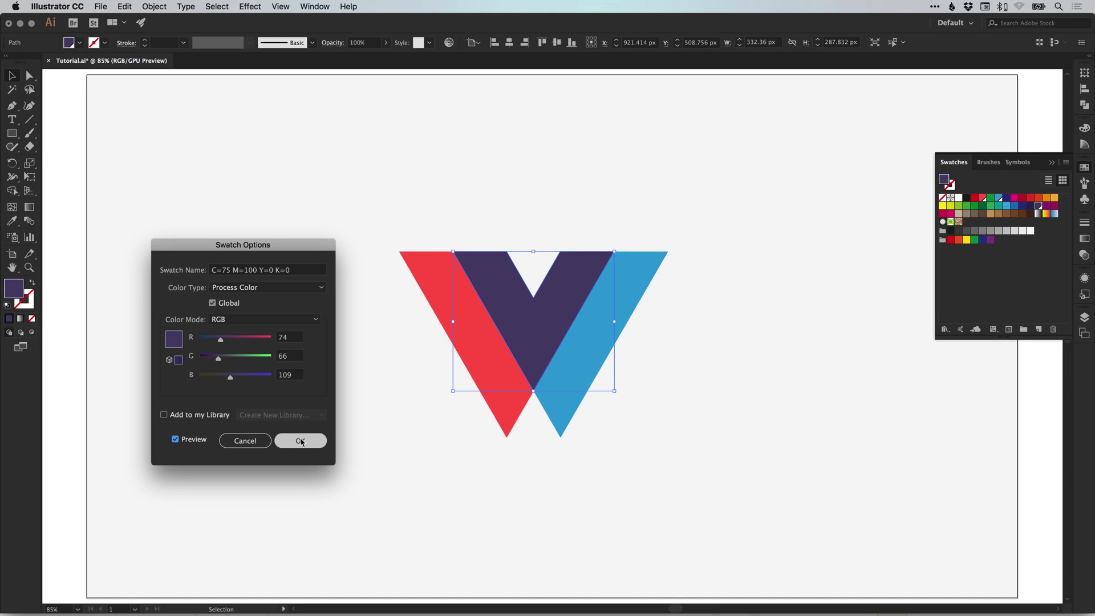
Close the swatch list, deselect, and test-move the blue and purple pieces, undoing each move.
click(1083, 168)
click(744, 263)
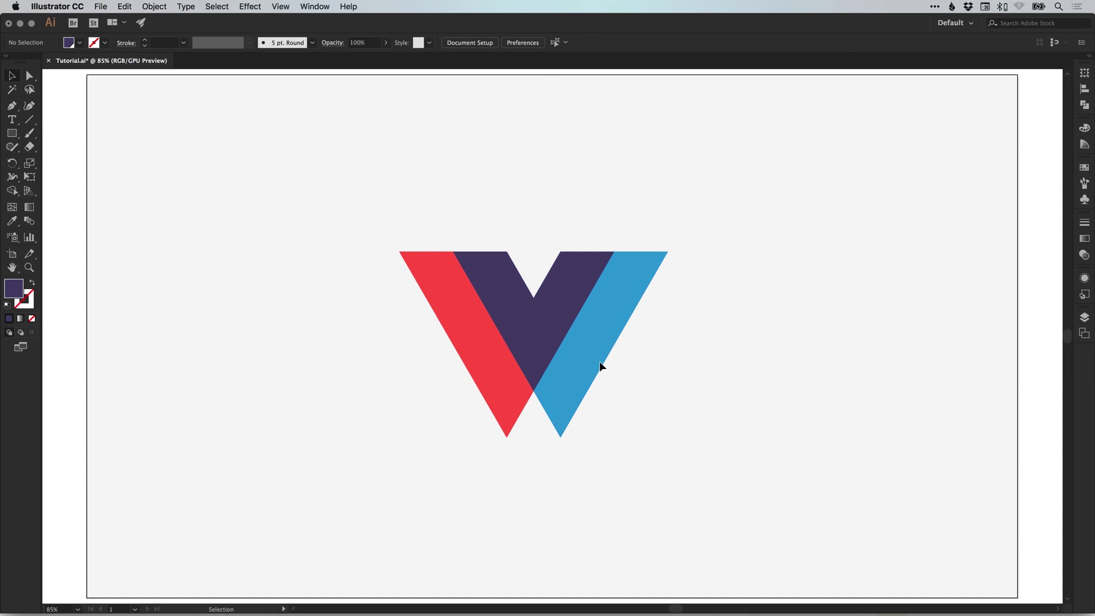
drag(597, 338, 640, 348)
key(super+z)
drag(513, 308, 499, 264)
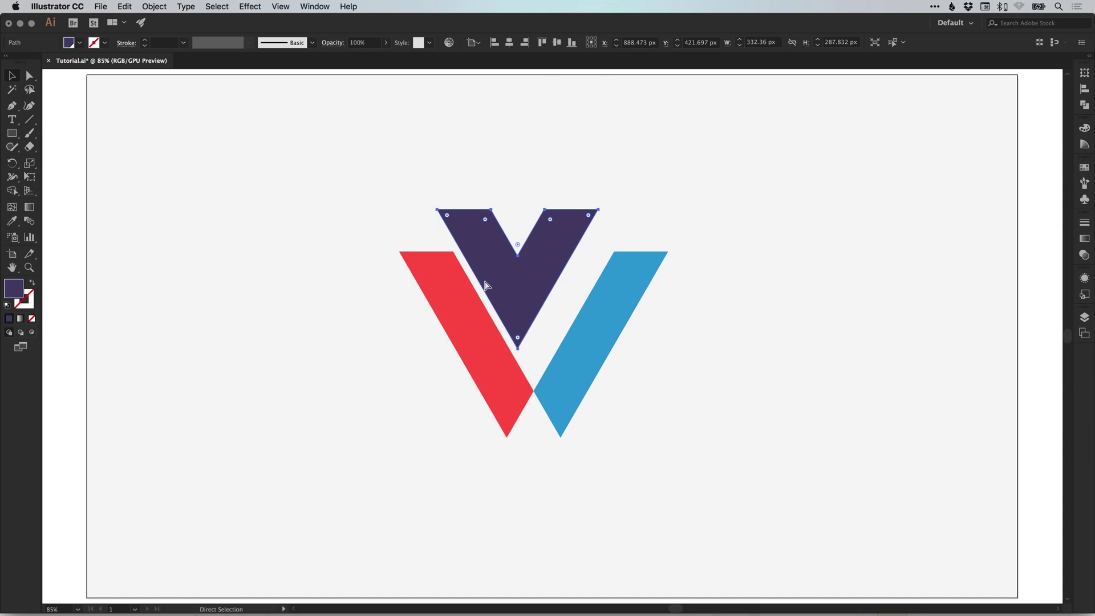
key(super+z)
Select the red, purple and blue pieces, group them, and nudge the group right.
drag(409, 240, 614, 435)
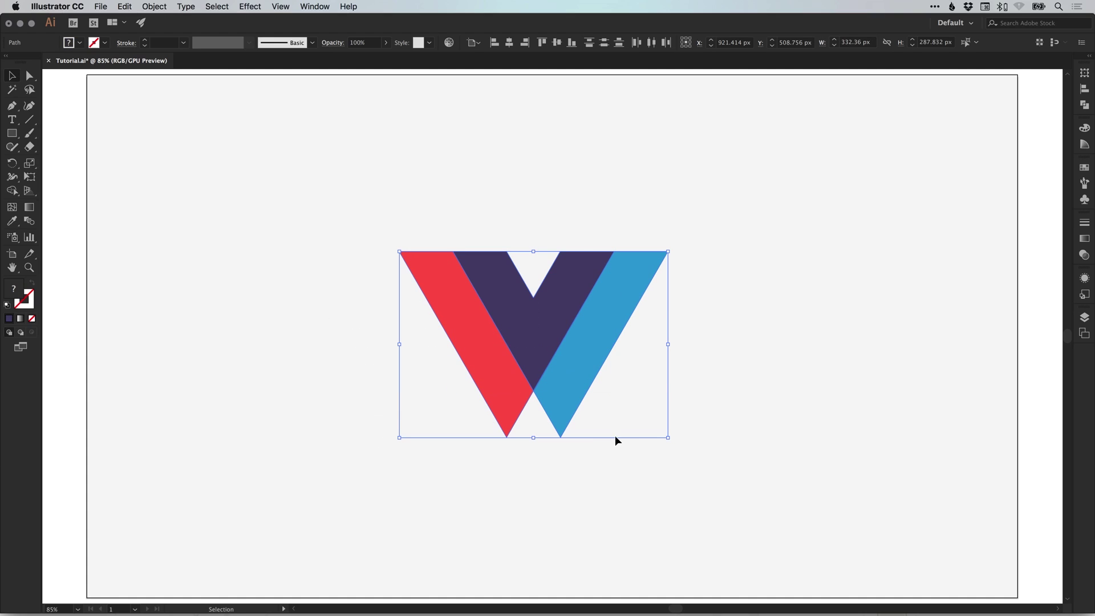
click(162, 7)
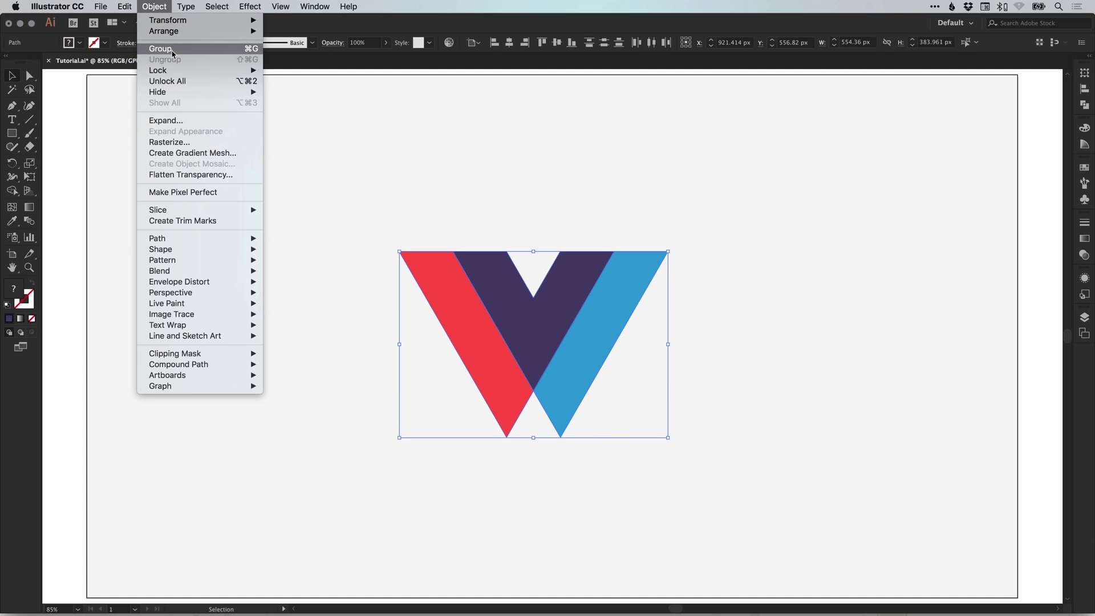
click(172, 54)
drag(536, 358, 572, 363)
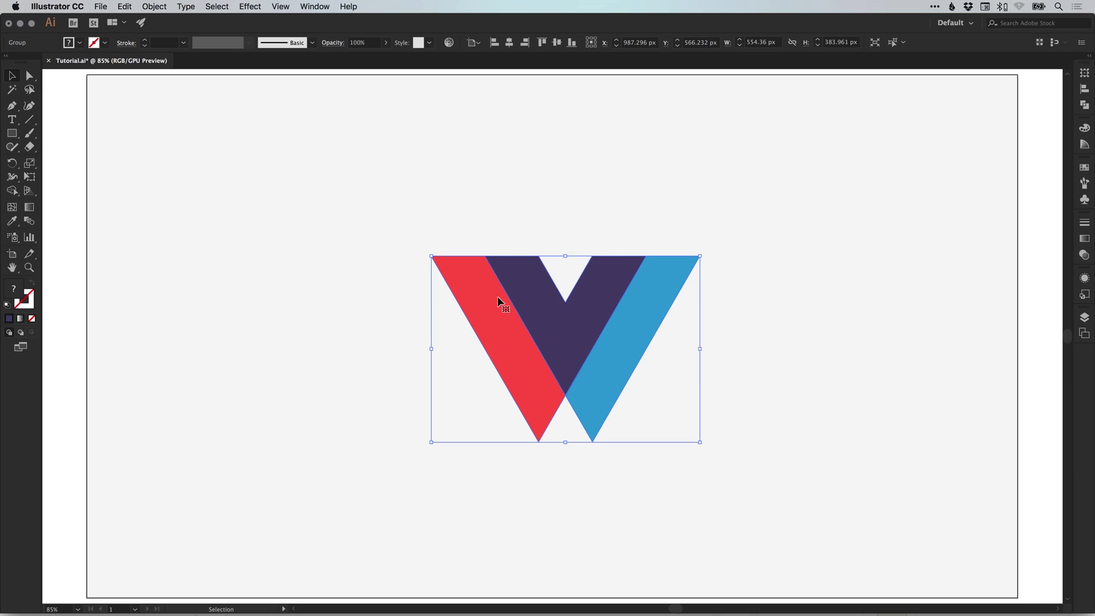
Centre the grouped logo horizontally and vertically on the artboard and view it at 100%.
click(478, 45)
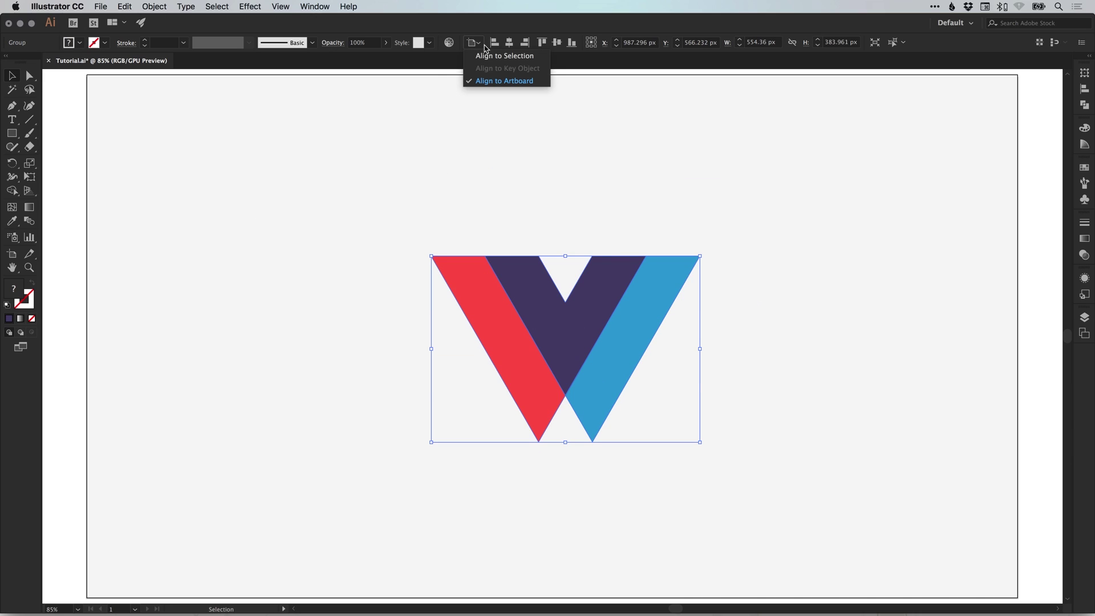
click(507, 82)
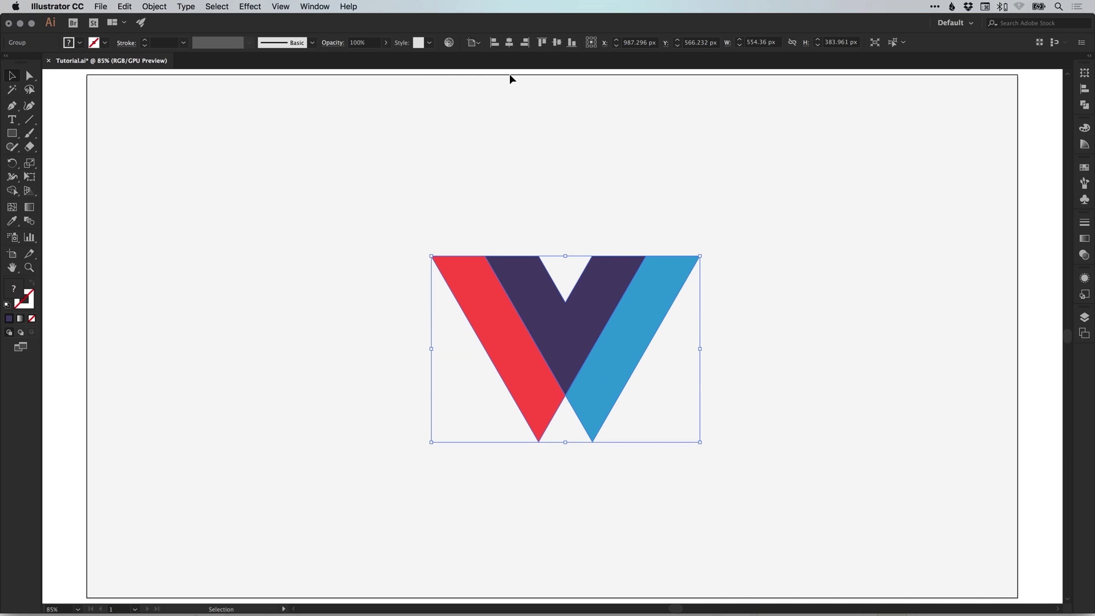
click(511, 42)
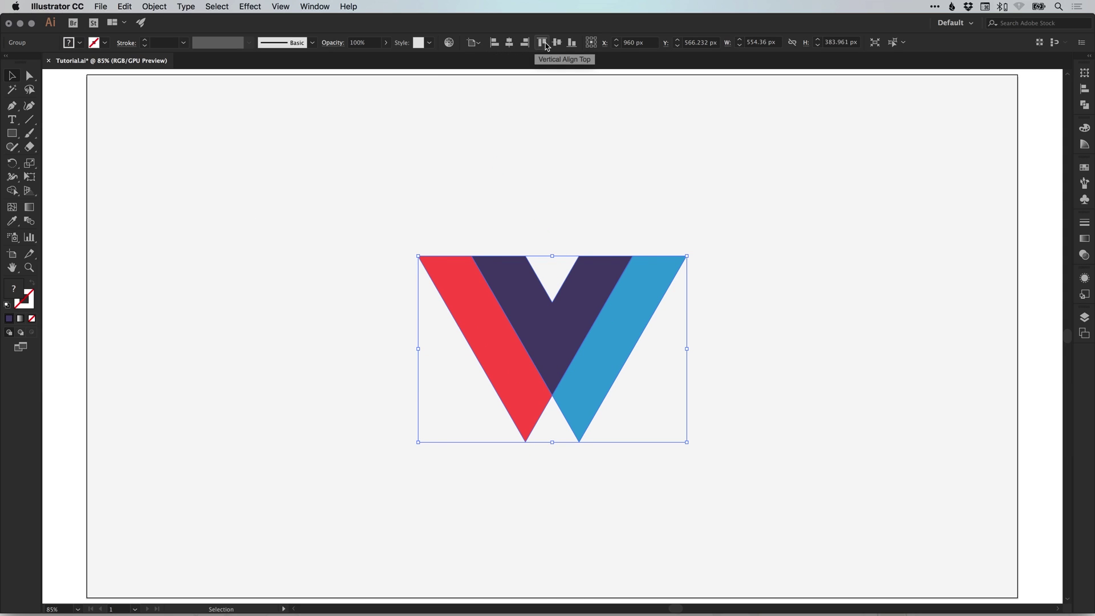
click(557, 43)
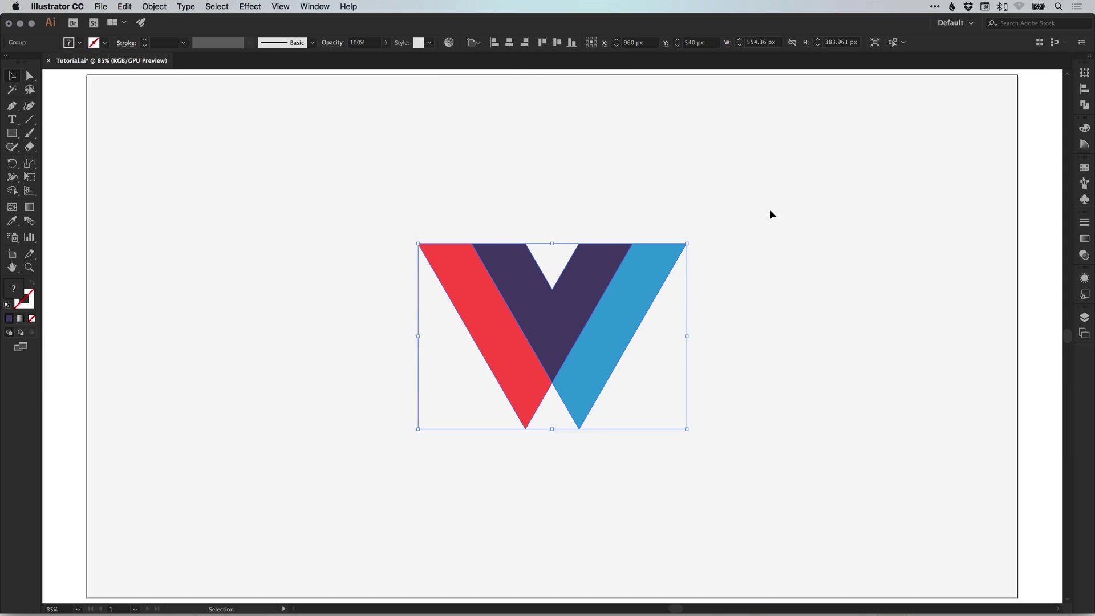
key(super+1)
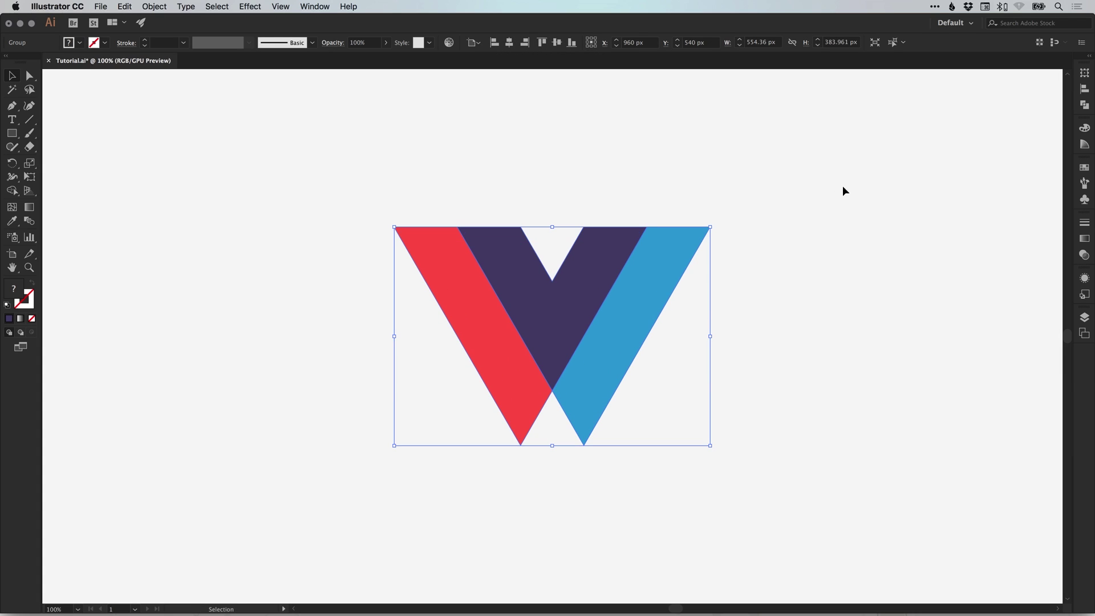
click(857, 328)
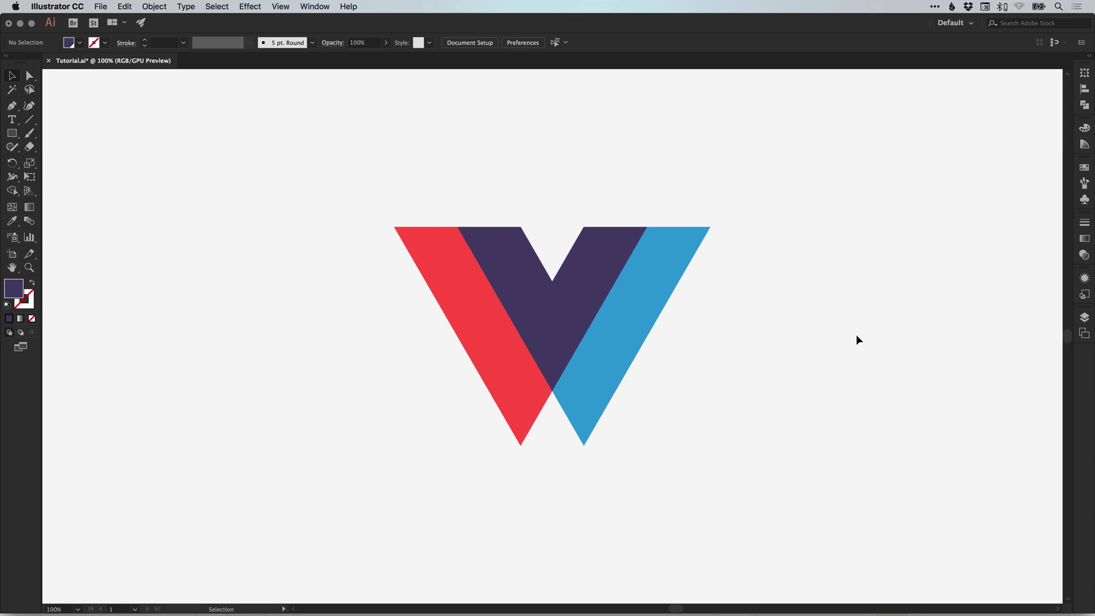